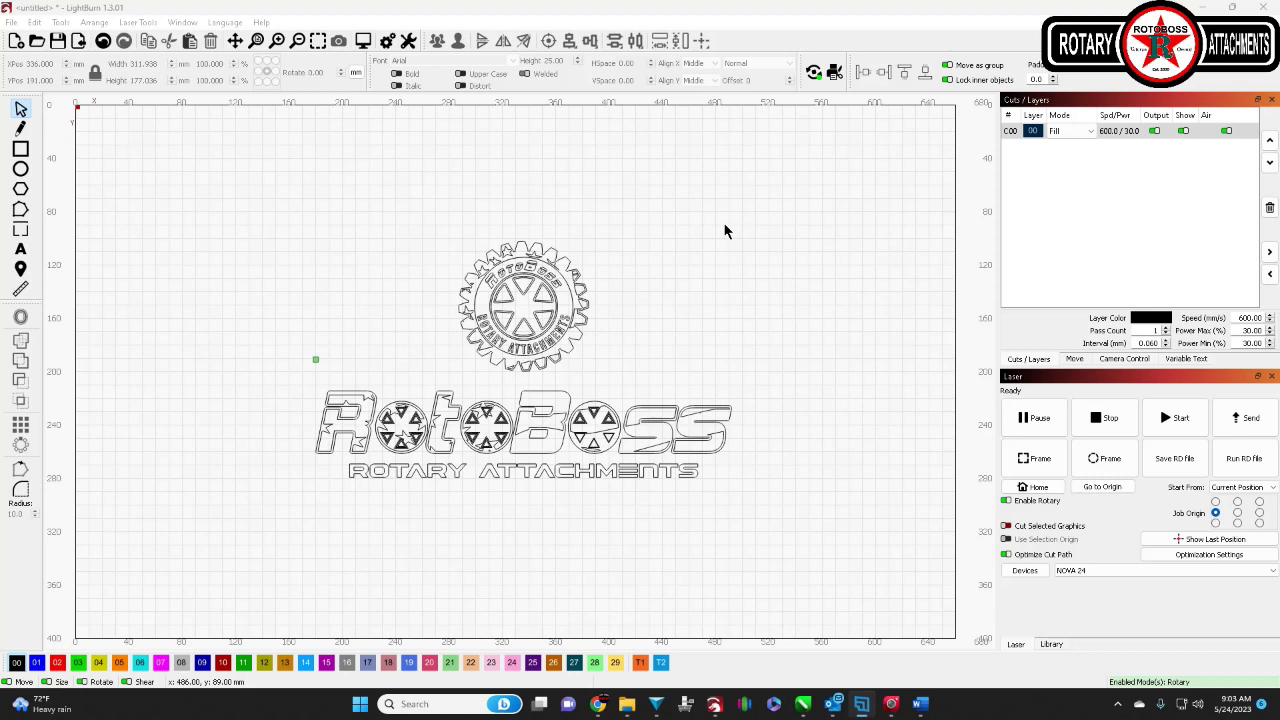
Open Rotary Setup to view the Roller rotary settings: A axis, 4550 steps, 44 mm roller
click(814, 72)
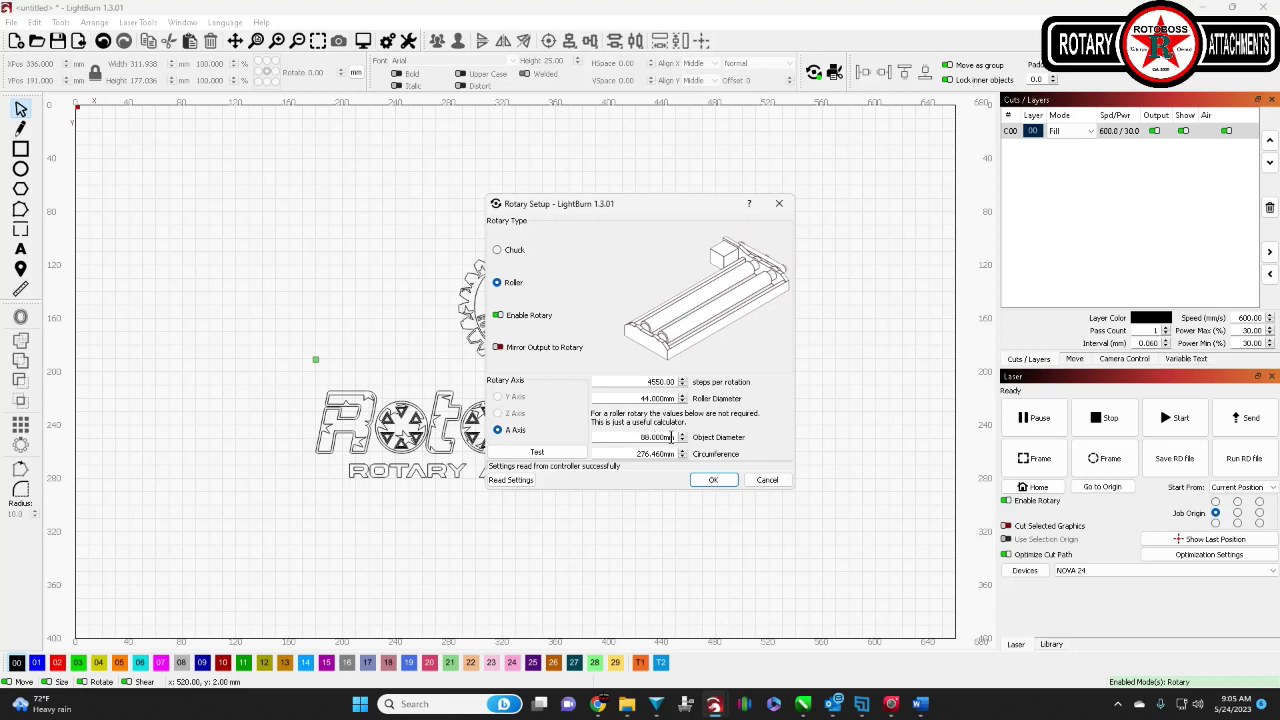
drag(632, 455, 679, 456)
click(615, 453)
drag(637, 454, 684, 457)
click(619, 455)
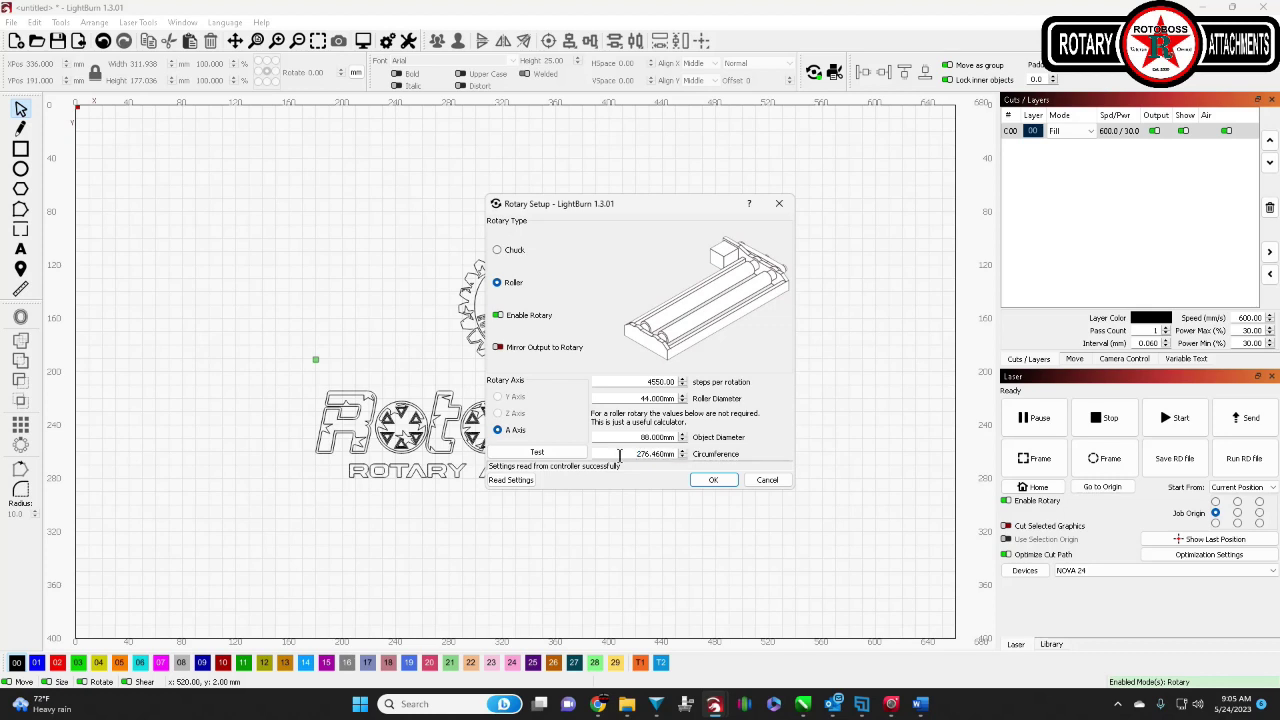
click(538, 452)
click(538, 452)
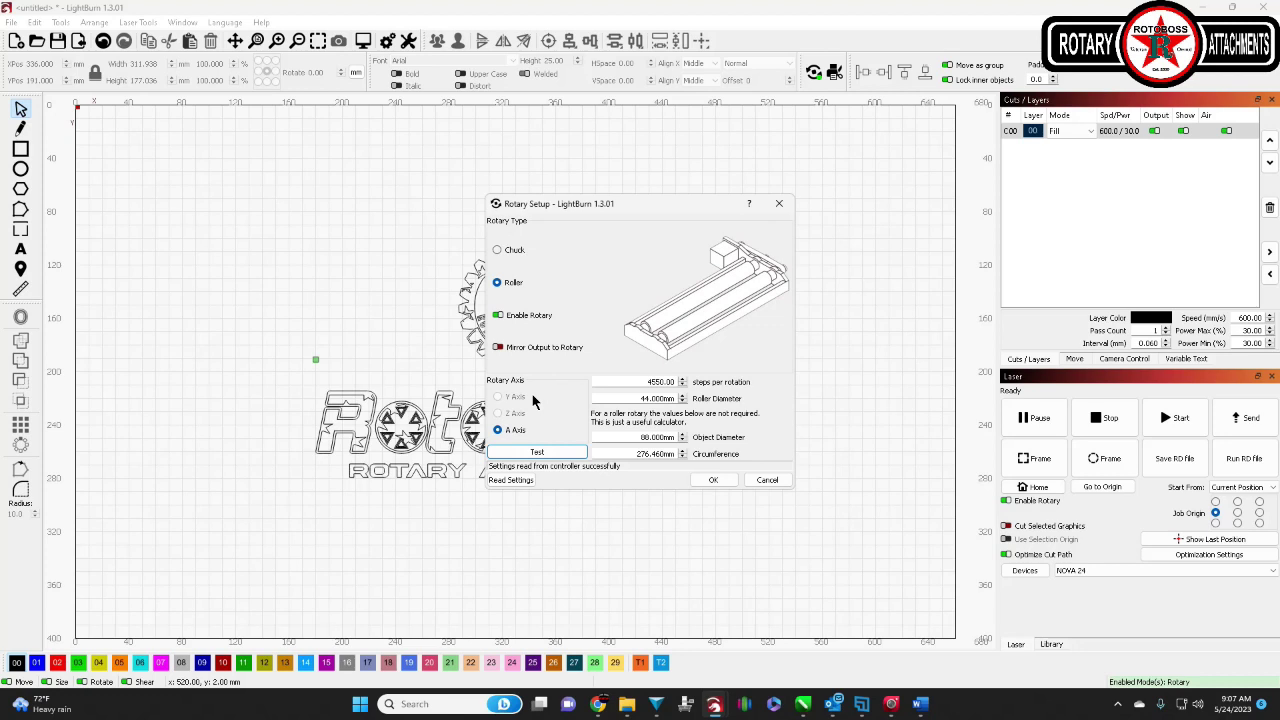
click(709, 478)
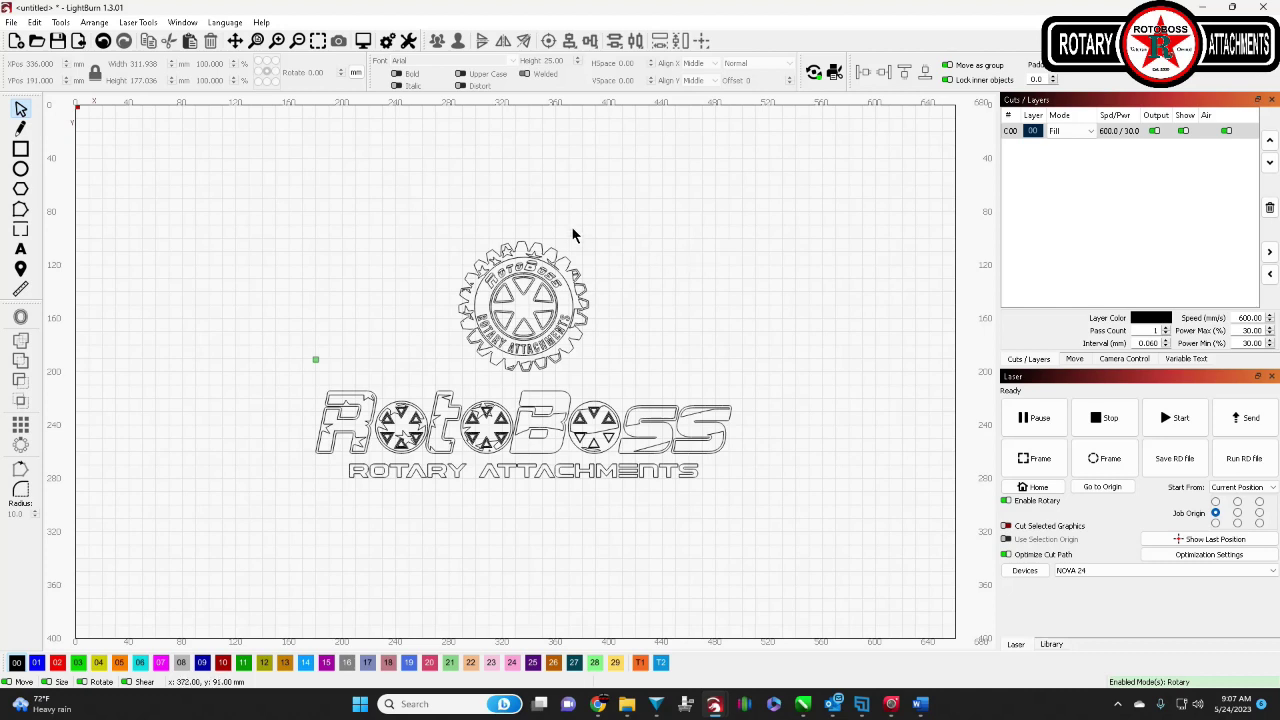
Open Edit > Machine Settings to view the controller's rotary parameters
click(35, 22)
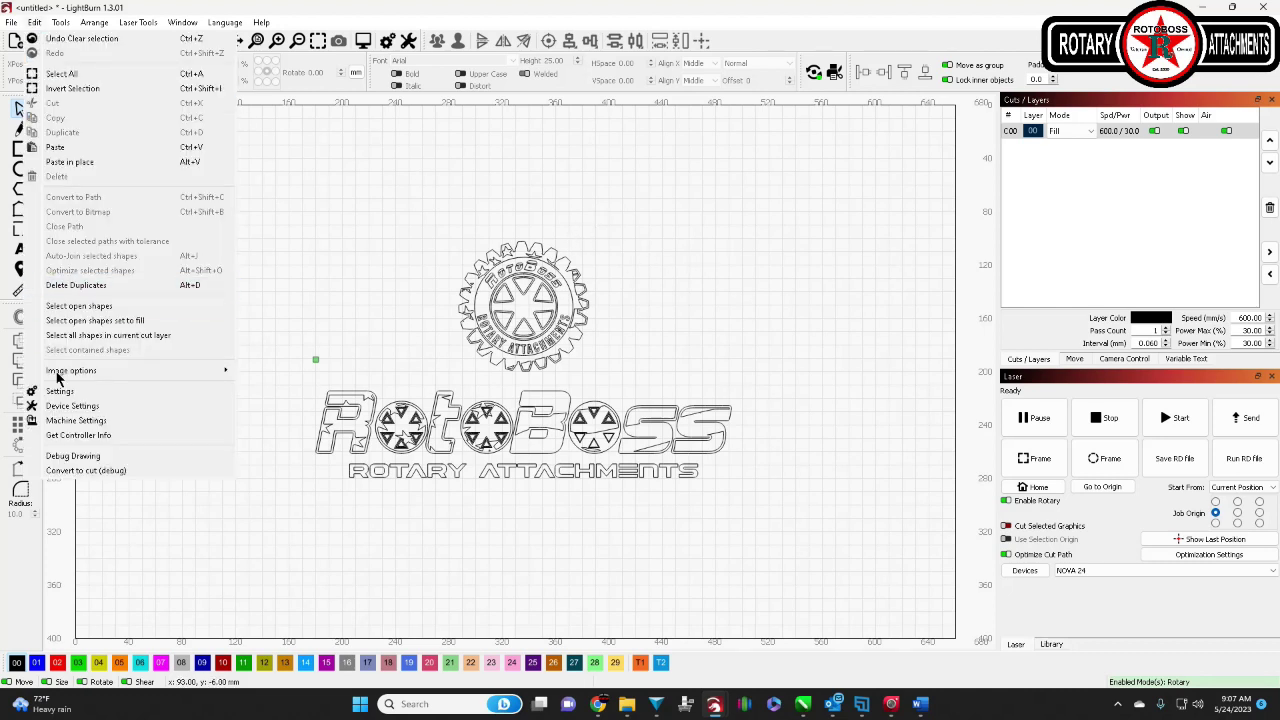
click(50, 425)
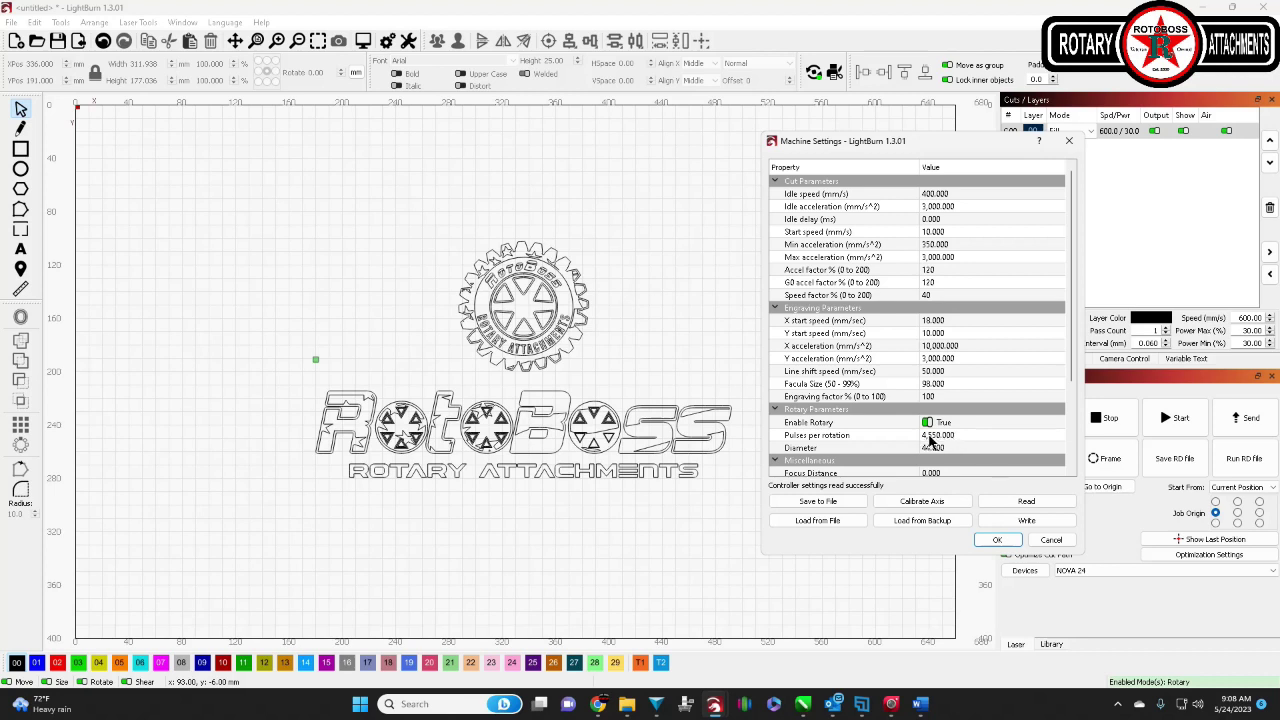
Set Pulses per rotation to 4150 and write the settings to the controller
double_click(963, 435)
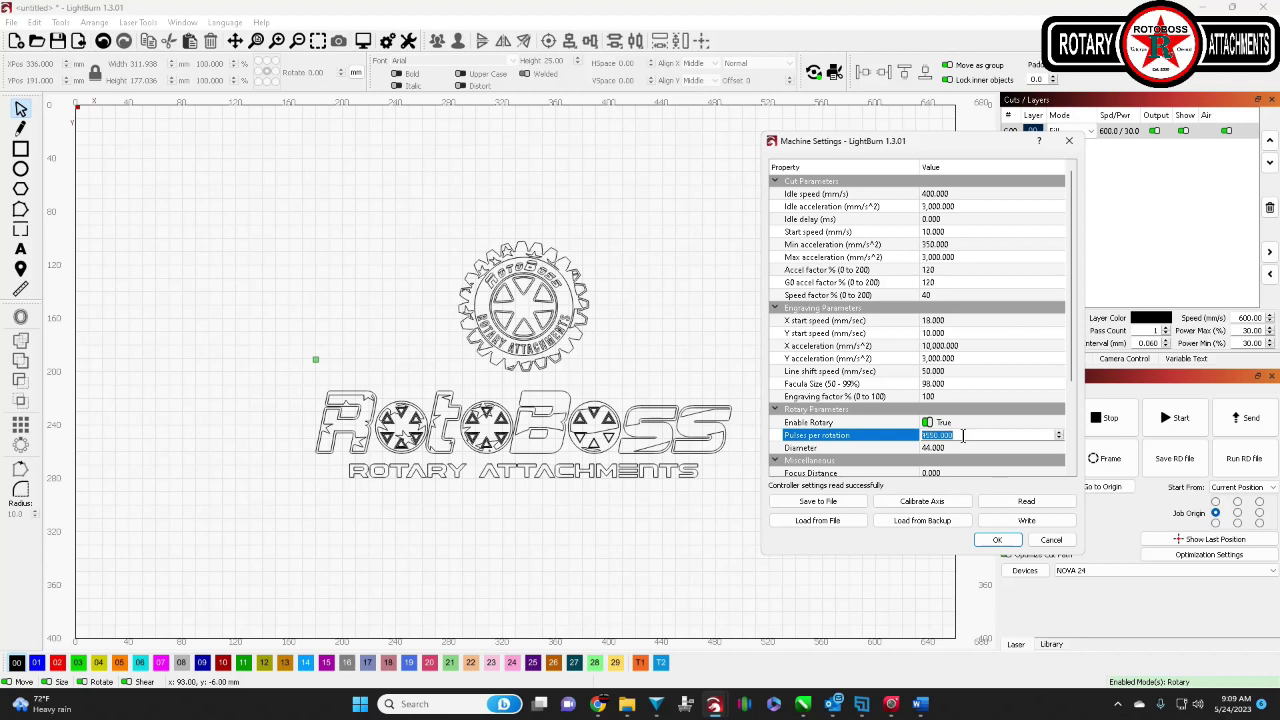
text(4150)
click(969, 461)
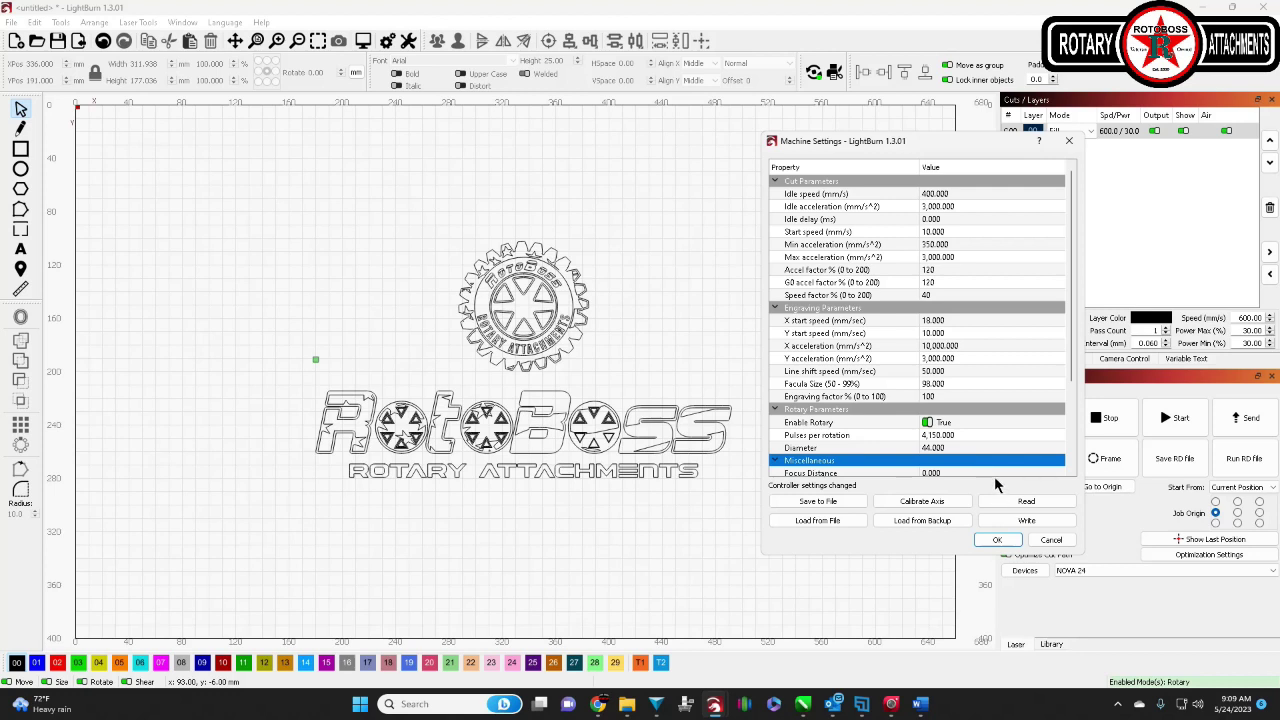
click(1003, 523)
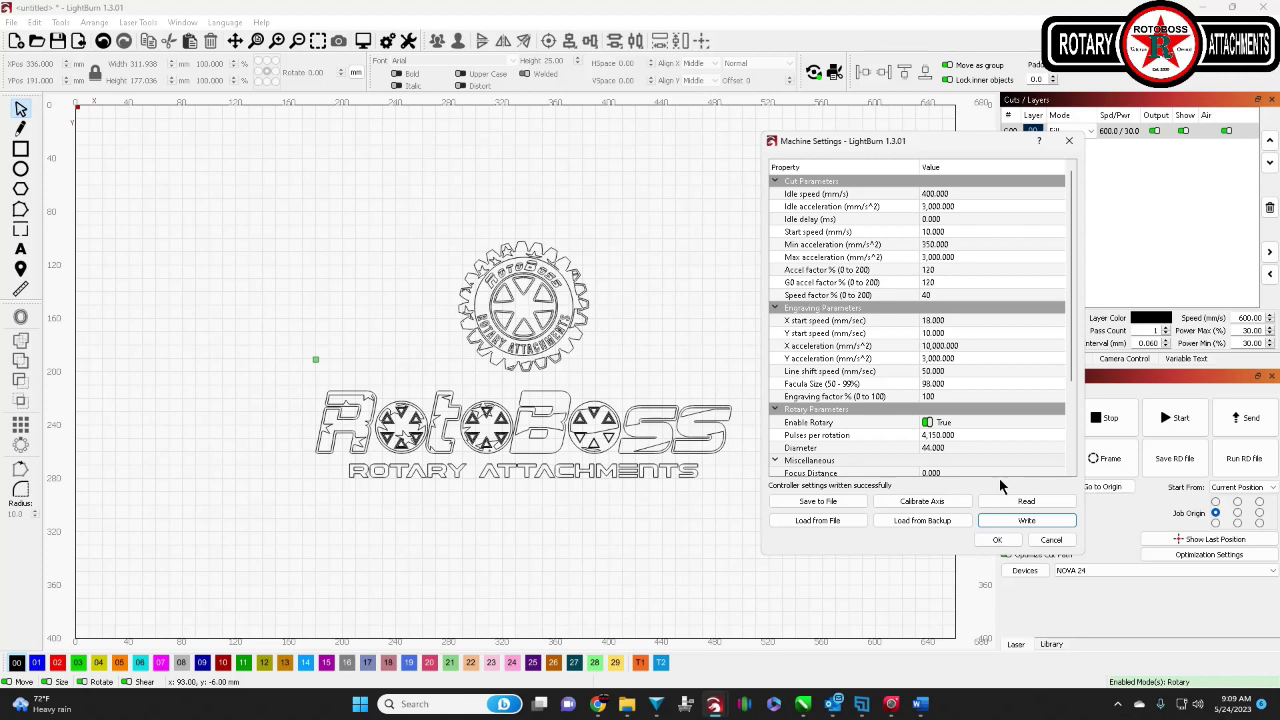
double_click(966, 435)
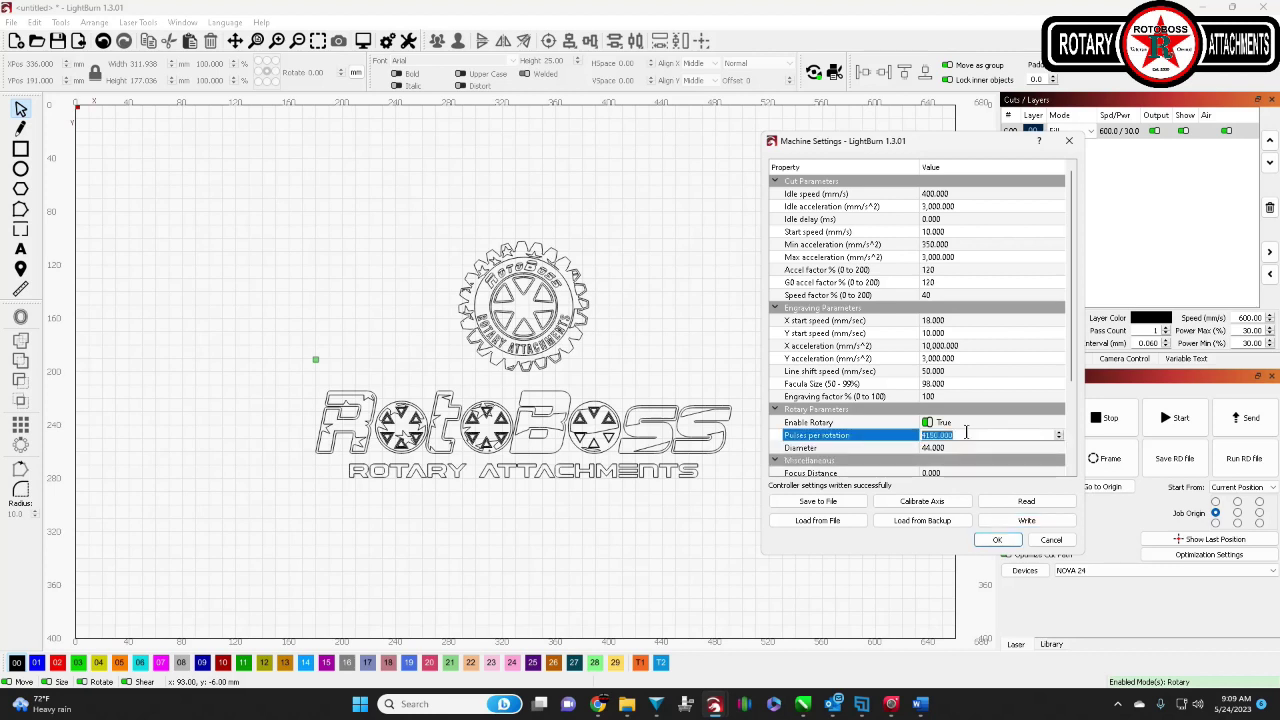
Set Pulses per rotation to 360 and write it to the controller
text(360)
click(1056, 409)
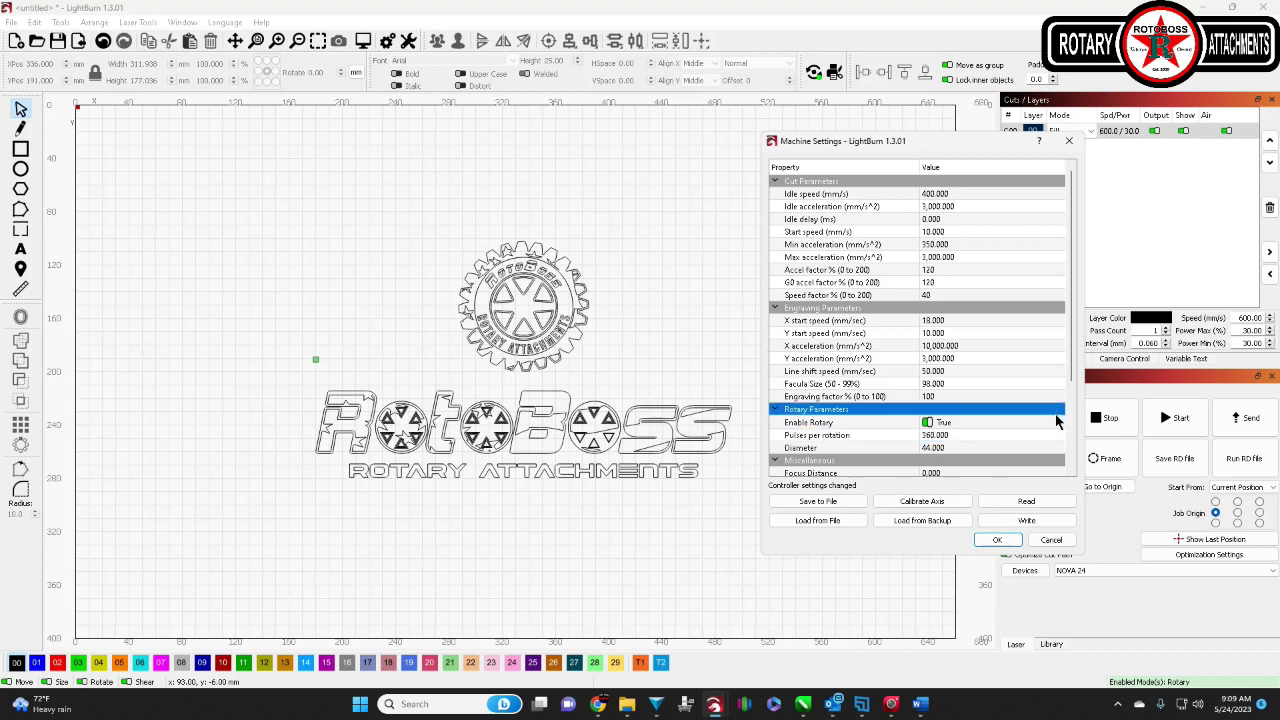
click(1030, 521)
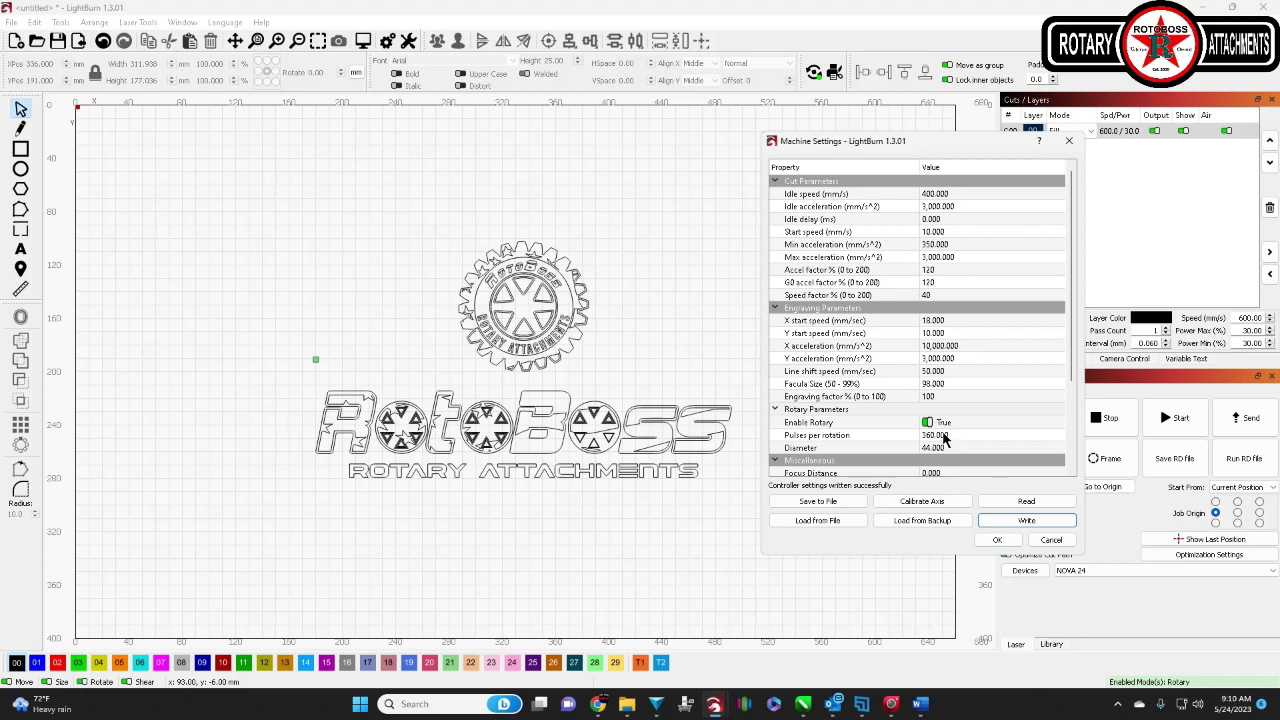
Change Pulses per rotation back to 4550
click(944, 437)
click(944, 437)
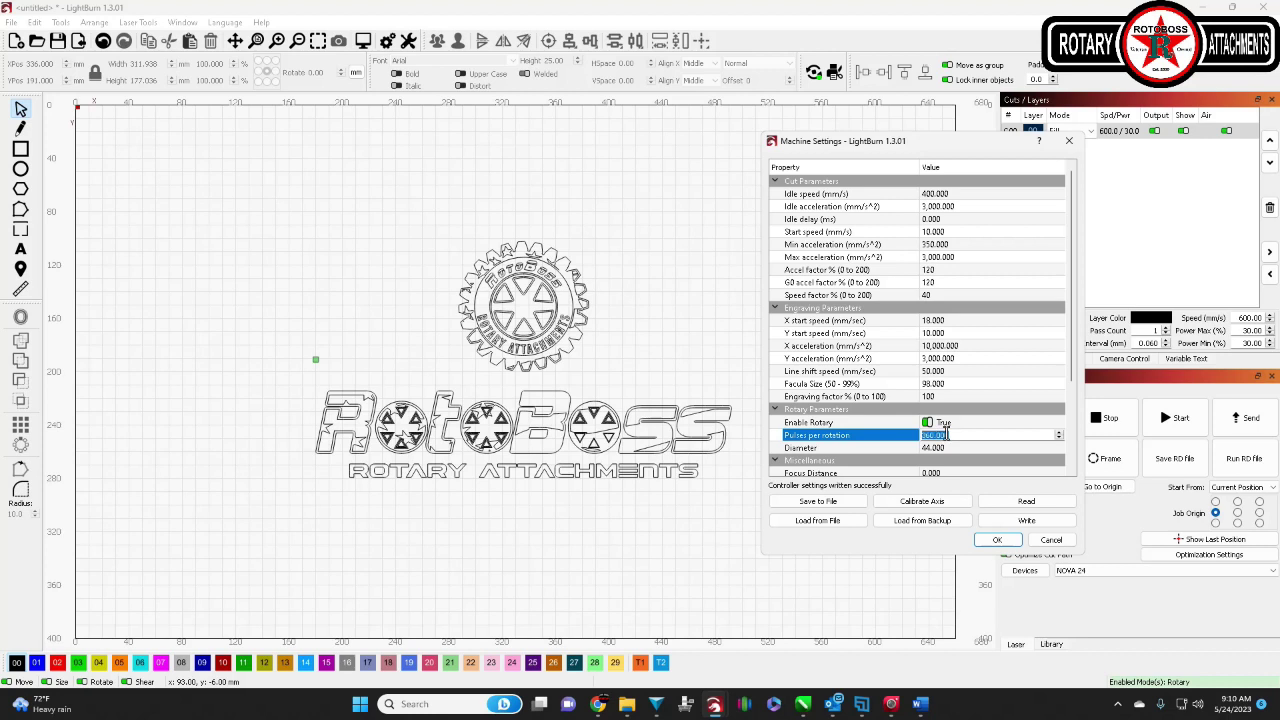
text(4550)
key(Tab)
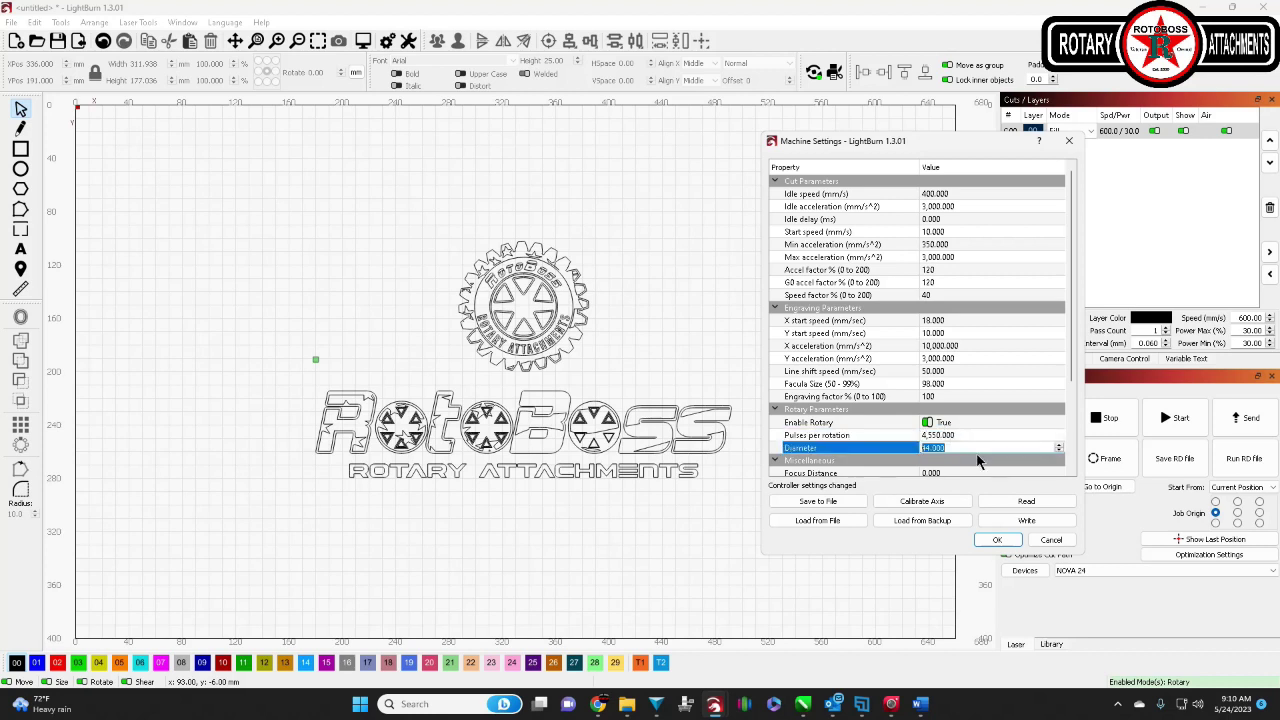
Start saving the settings as Baseline Rotary File.lbset, declining to replace the existing file
click(828, 503)
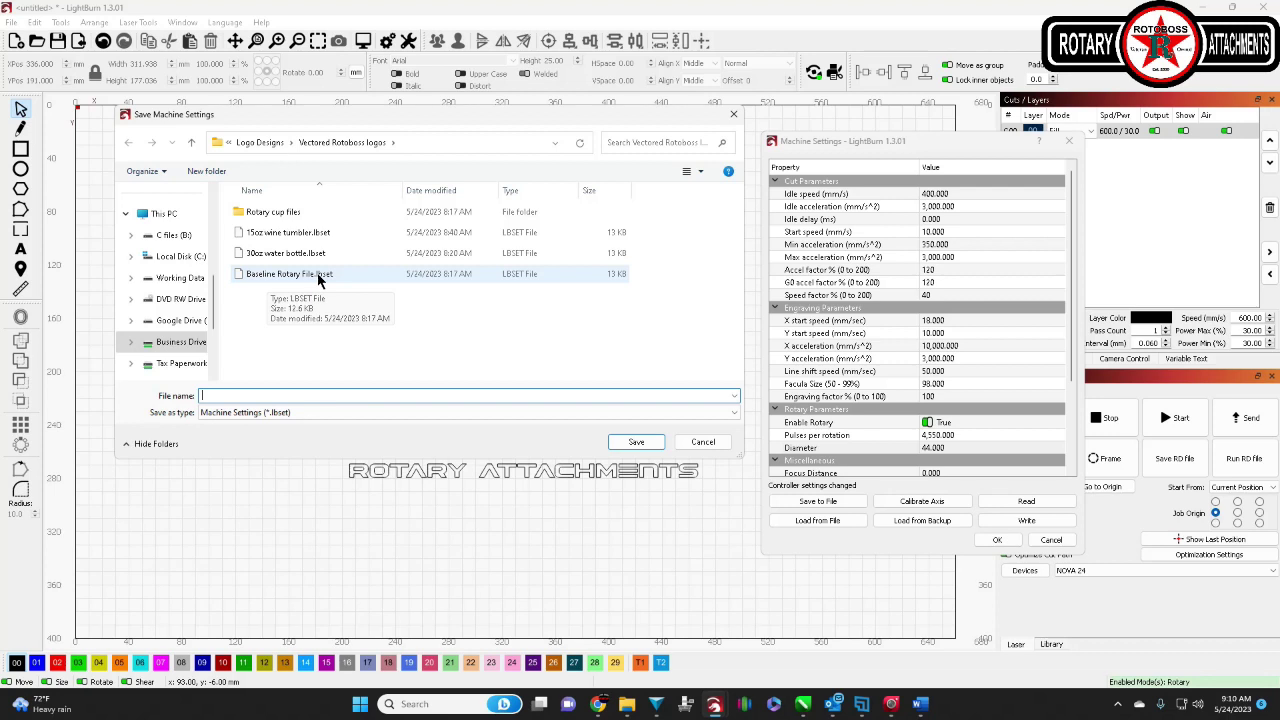
click(318, 280)
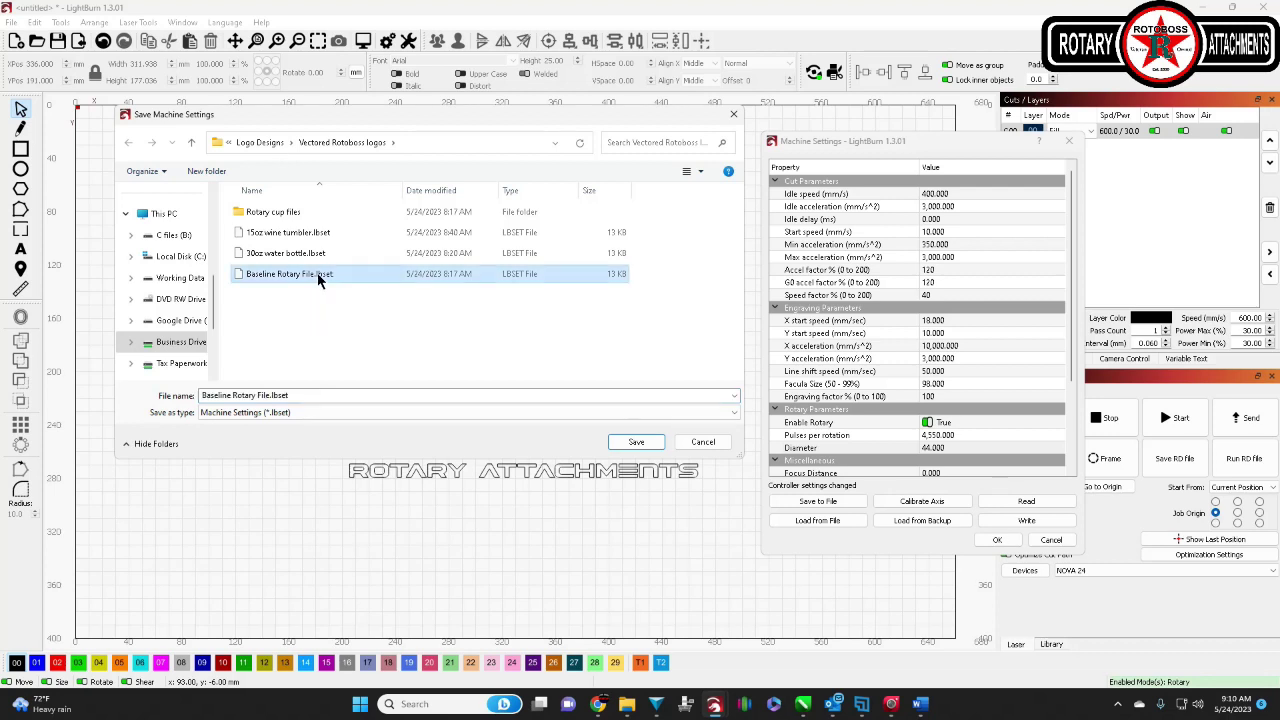
key(Return)
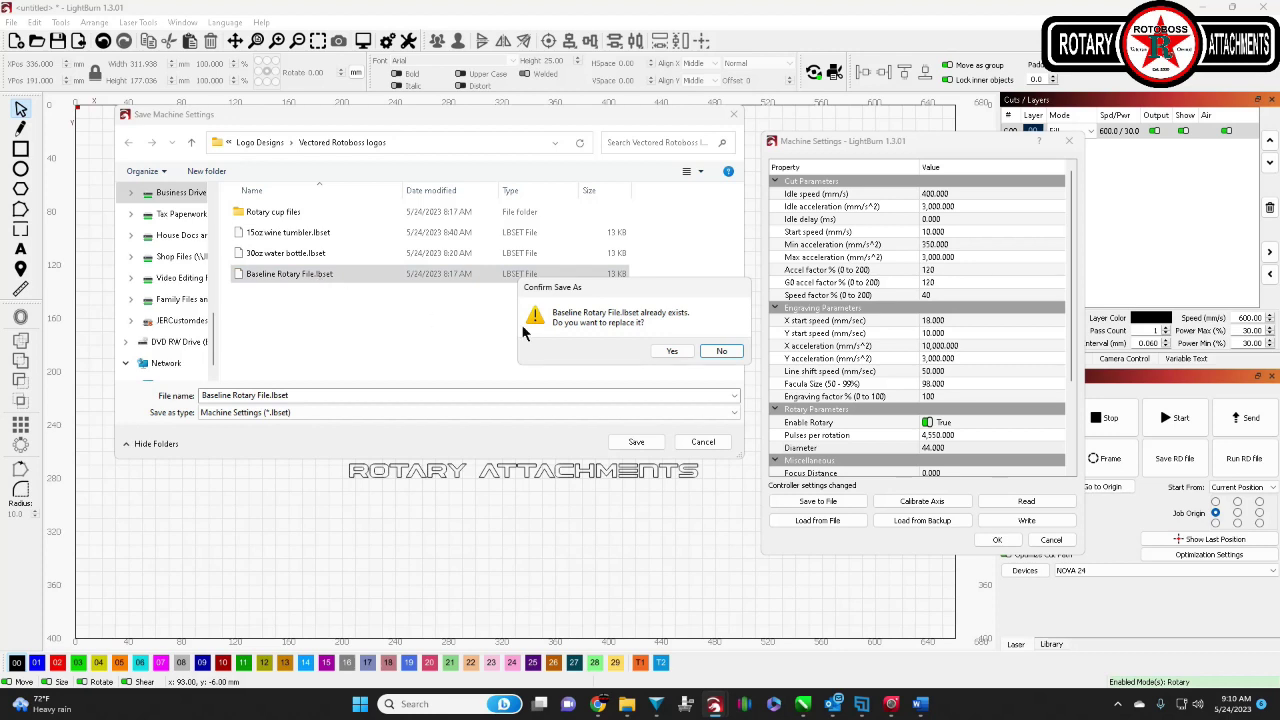
click(722, 354)
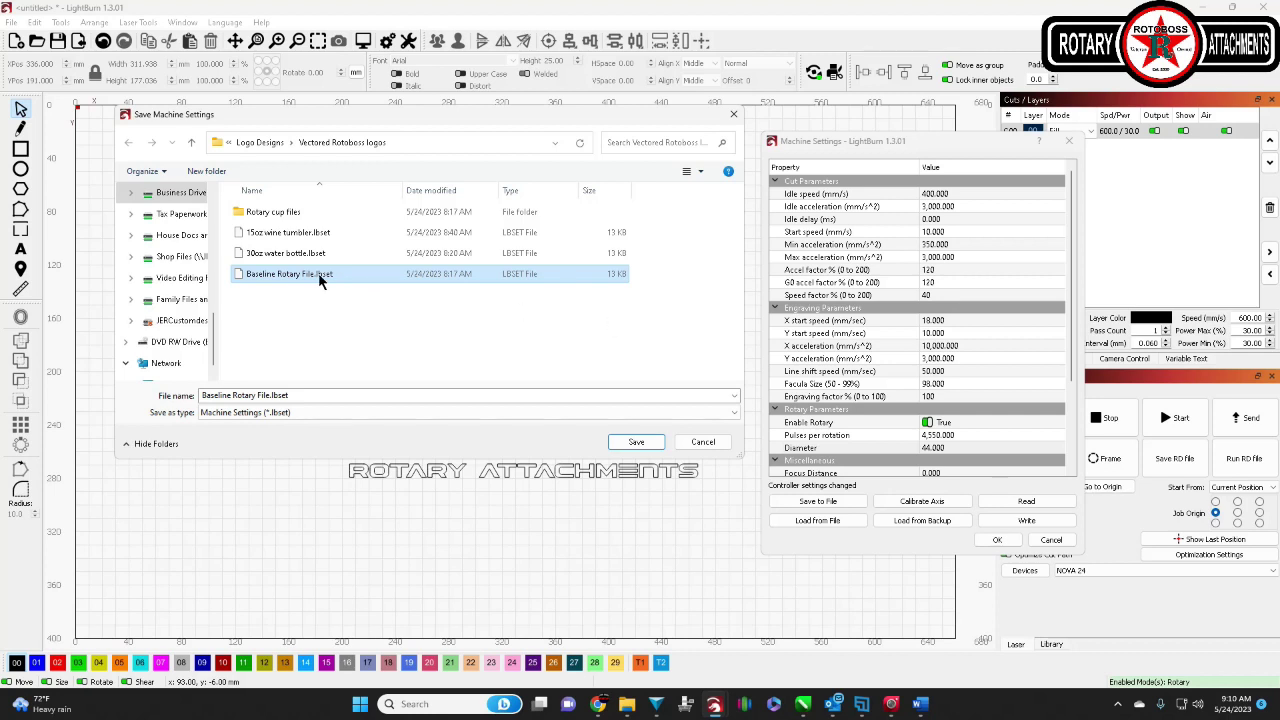
Save the baseline file, then set Pulses per rotation to 360, write it, and read it back
click(704, 443)
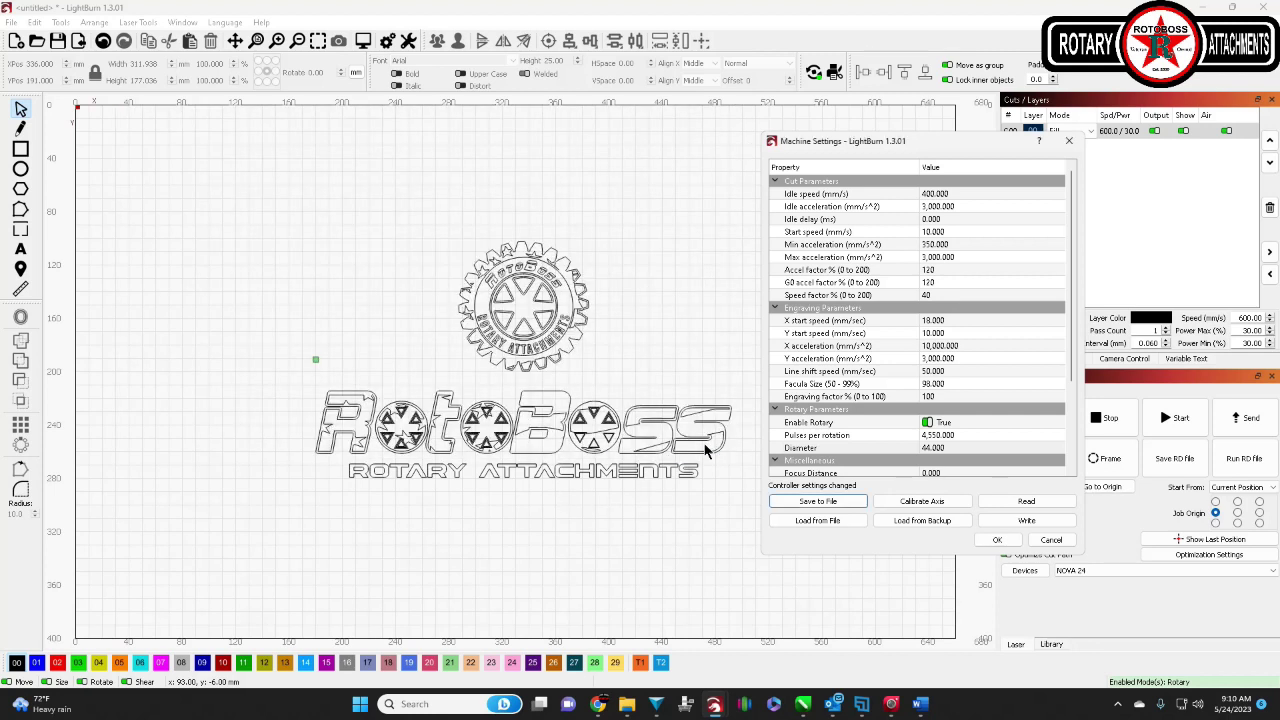
double_click(951, 437)
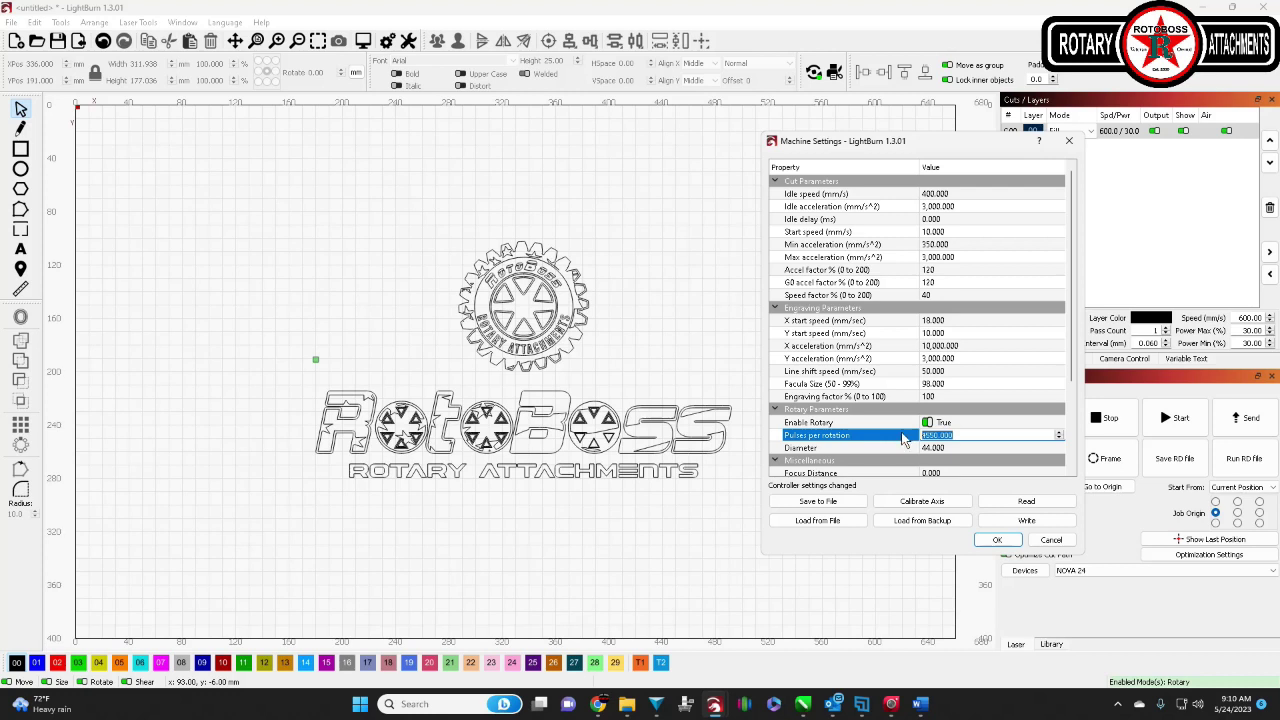
text(360)
key(Return)
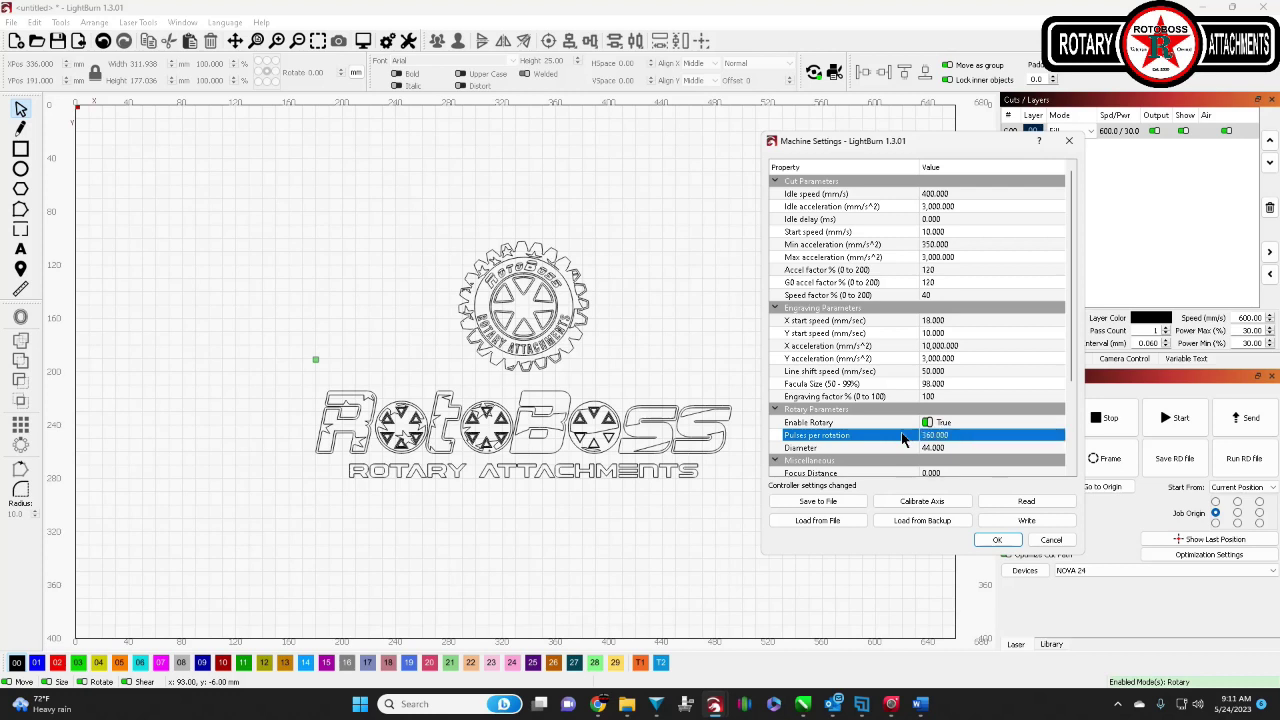
click(1064, 423)
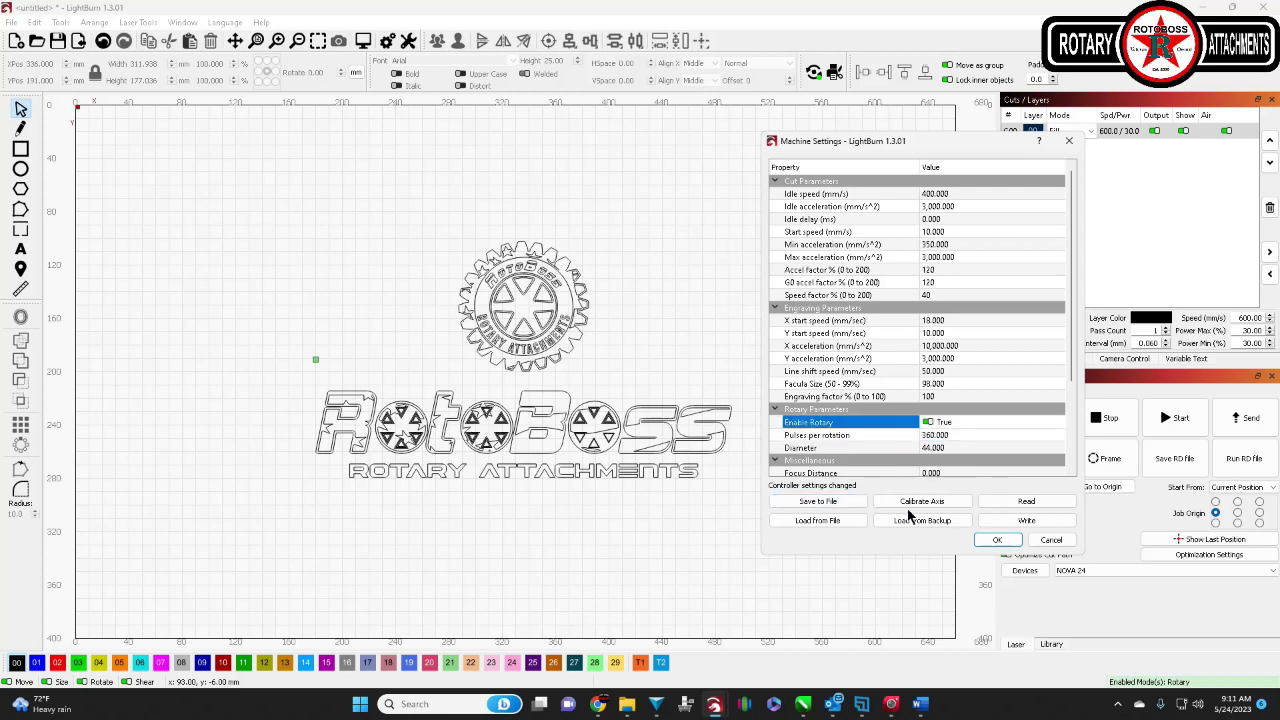
click(1022, 522)
click(1016, 503)
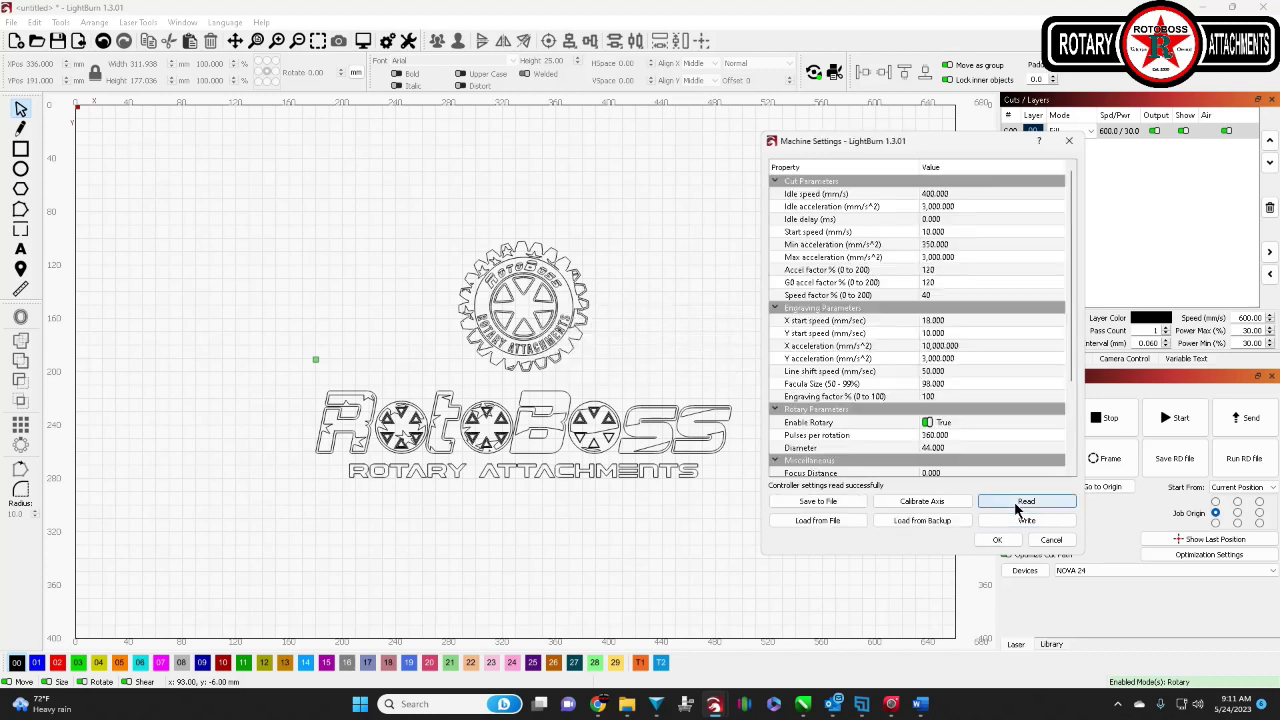
Reload Baseline Rotary File.lbset, then enter 4,150 for Pulses per rotation
click(843, 520)
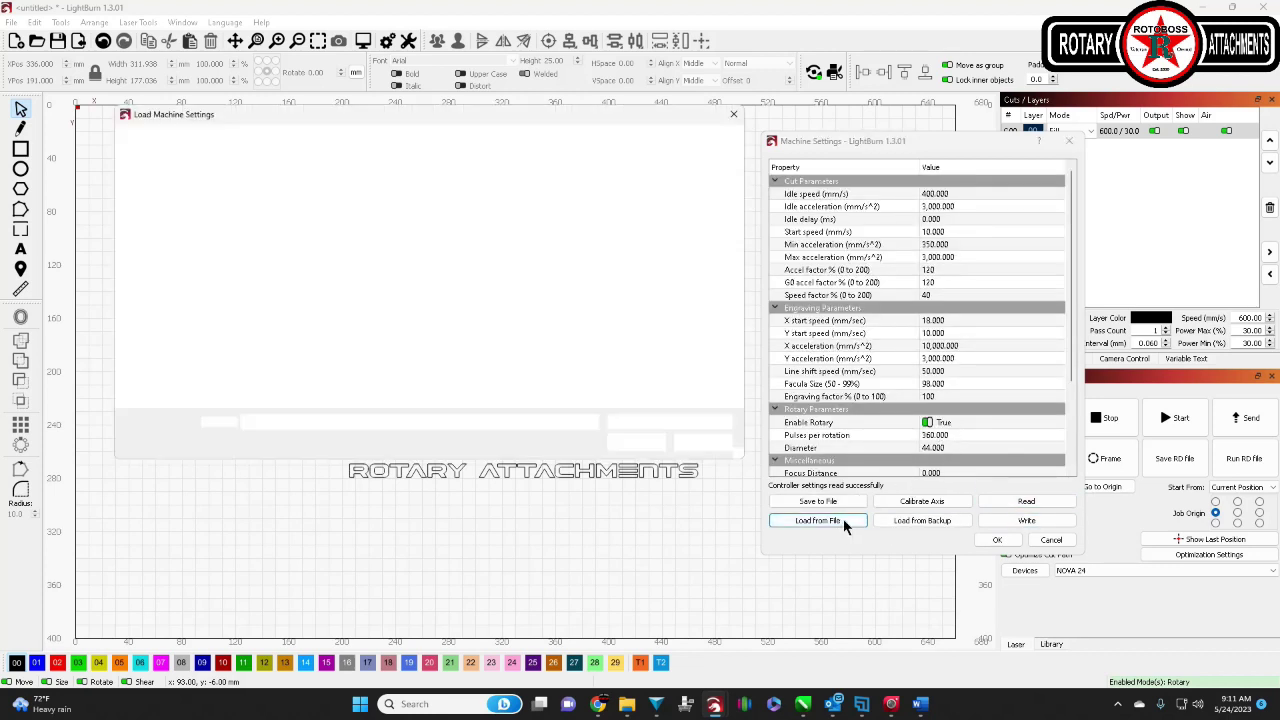
click(296, 274)
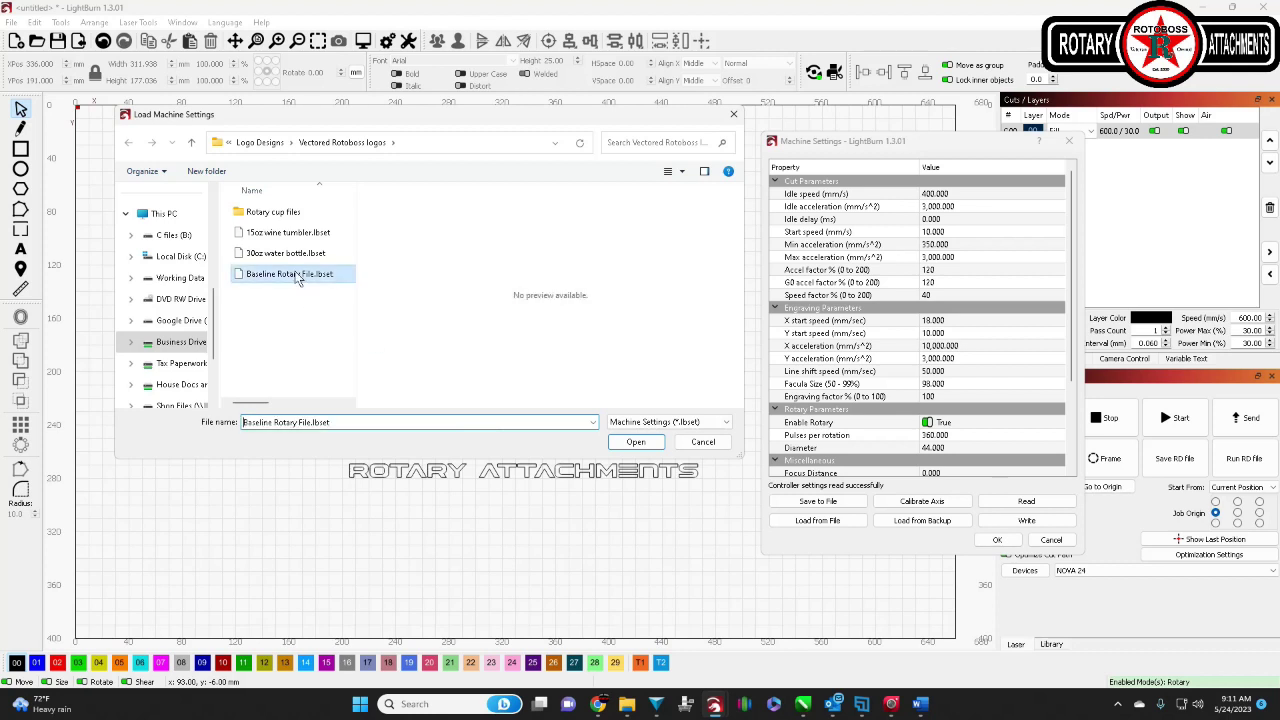
double_click(294, 271)
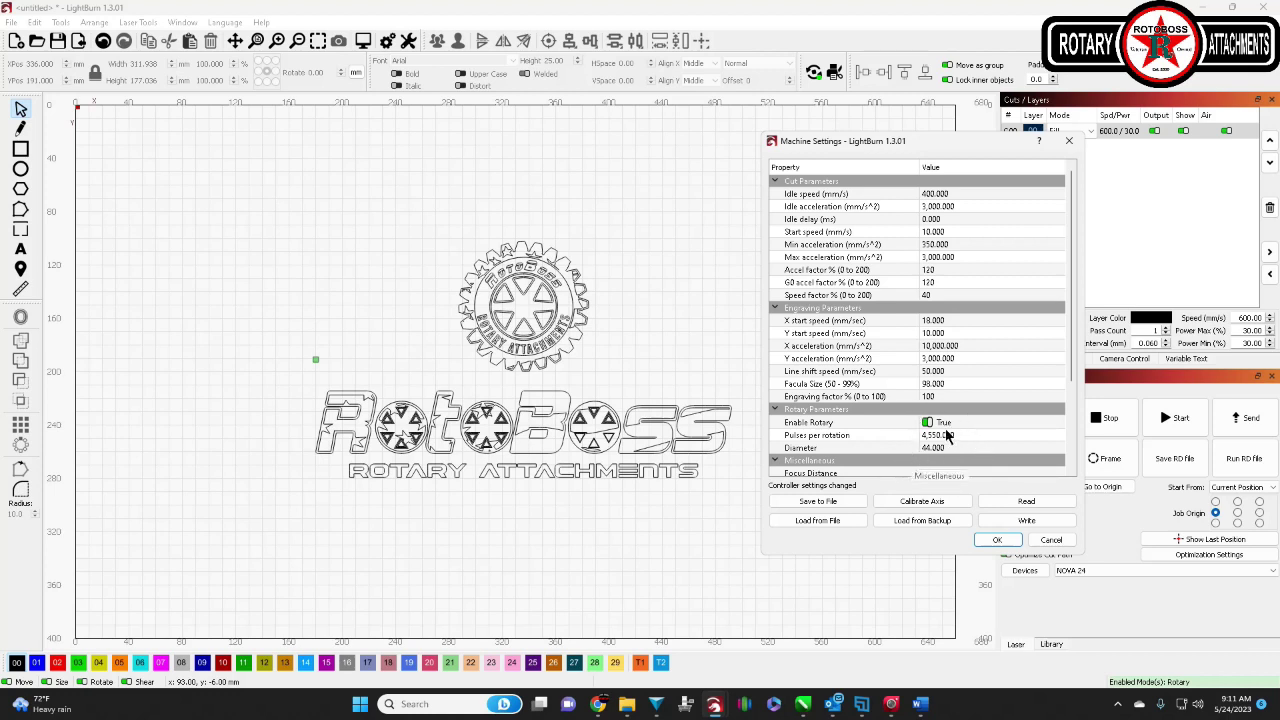
double_click(948, 436)
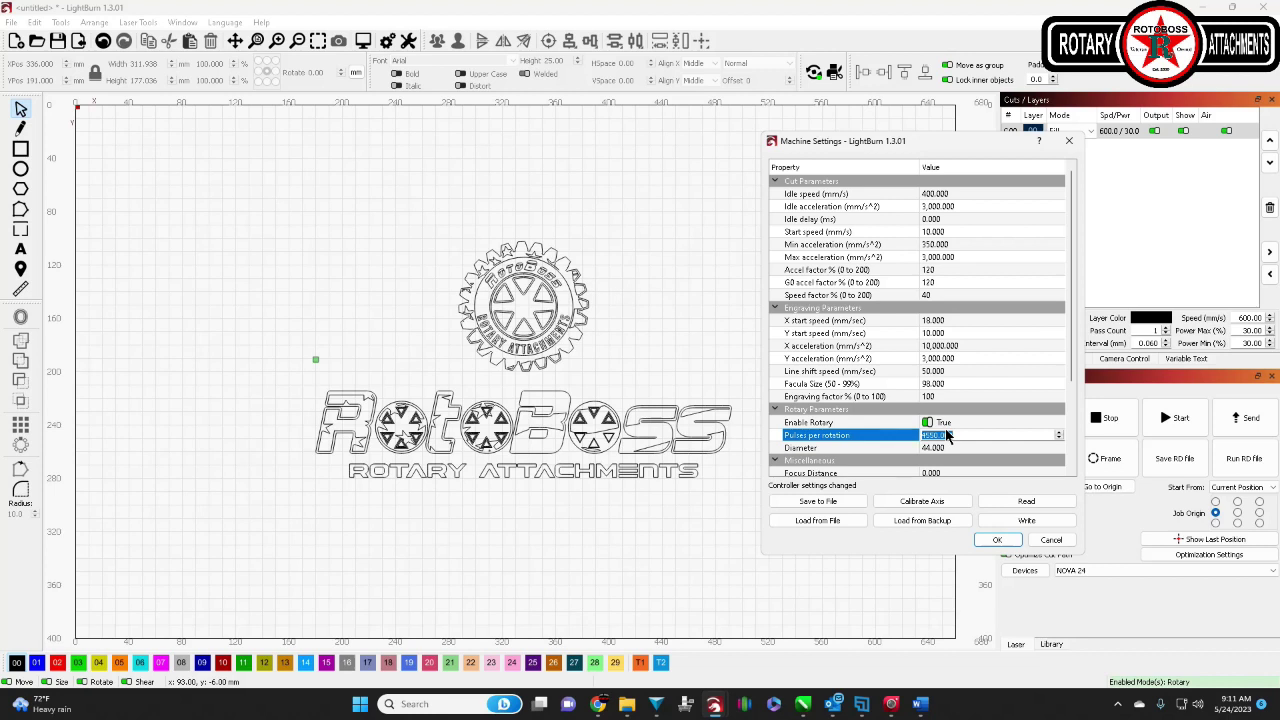
text(4,1)
text(50)
Write 4,150 pulses per rotation to the controller and save the settings as 'long stem wine glass'
double_click(949, 445)
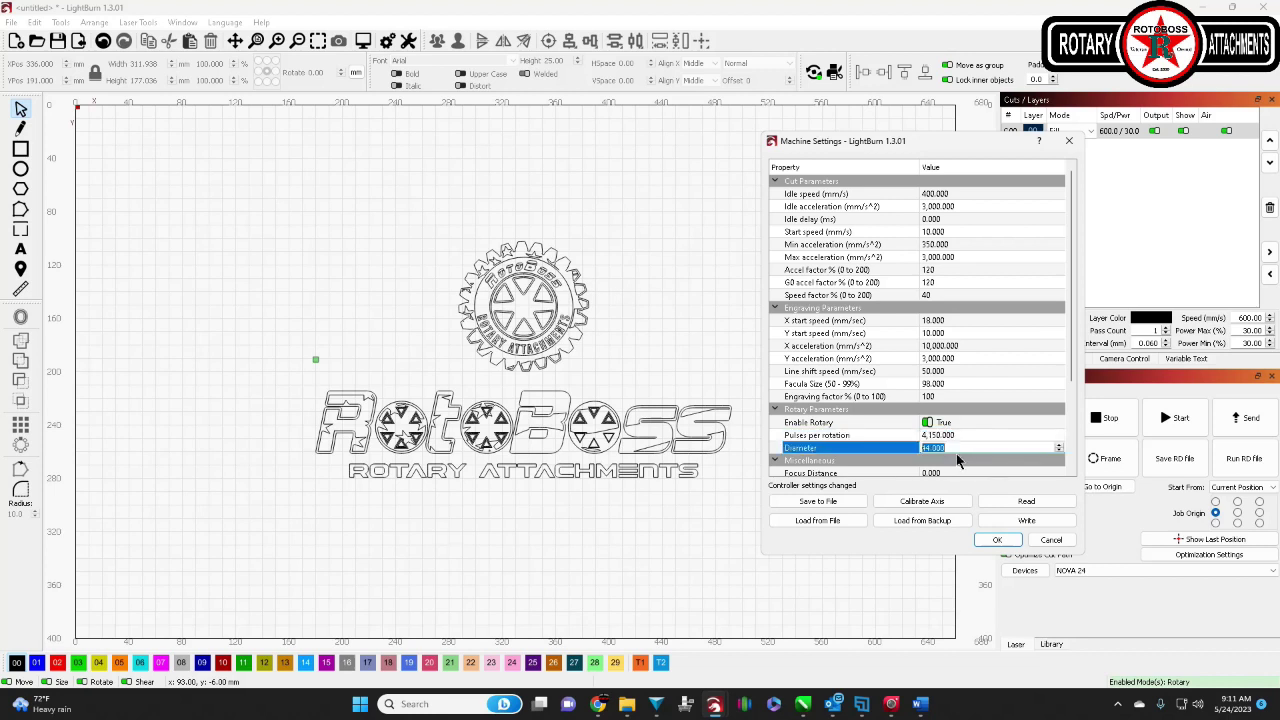
click(1028, 521)
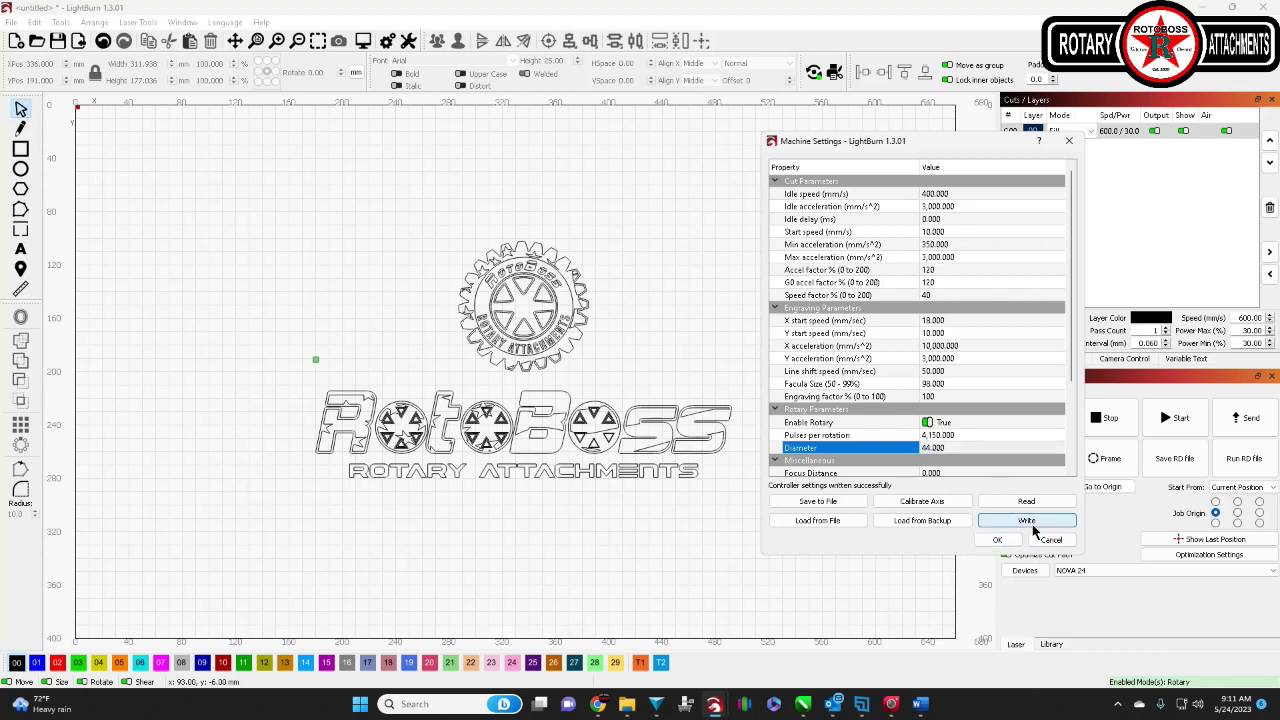
click(818, 503)
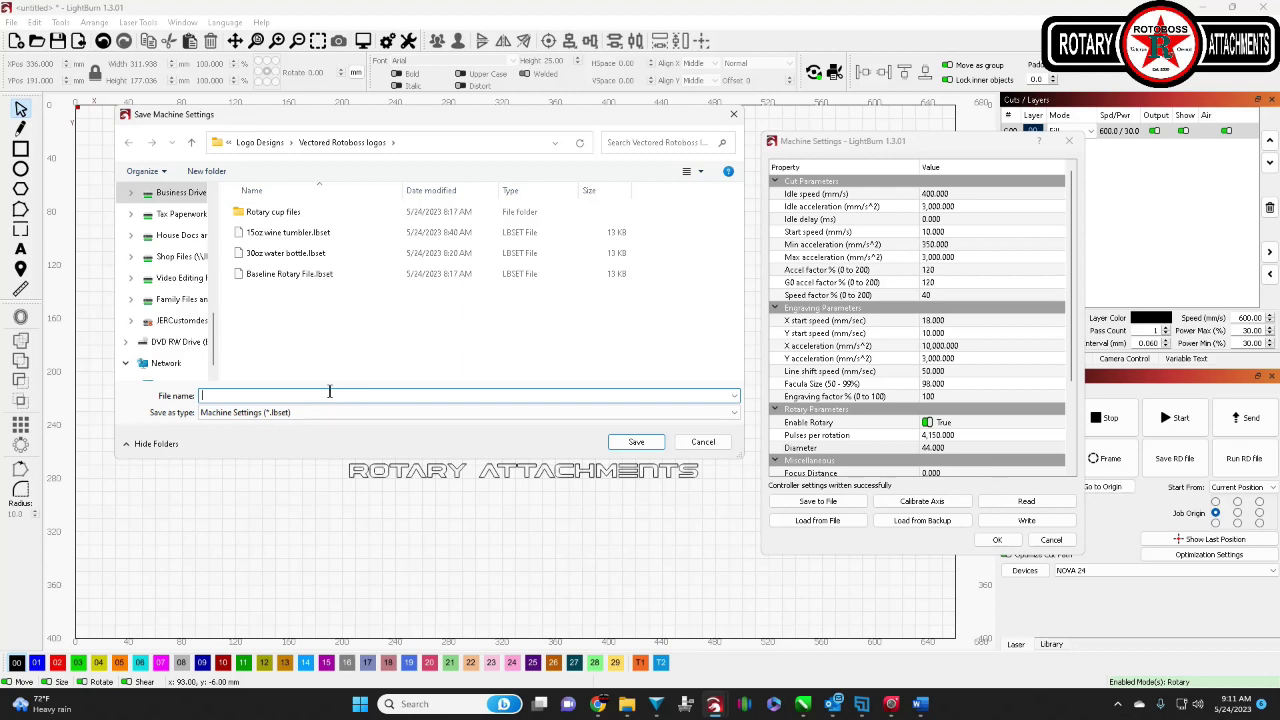
text(long stem wine glass)
click(630, 444)
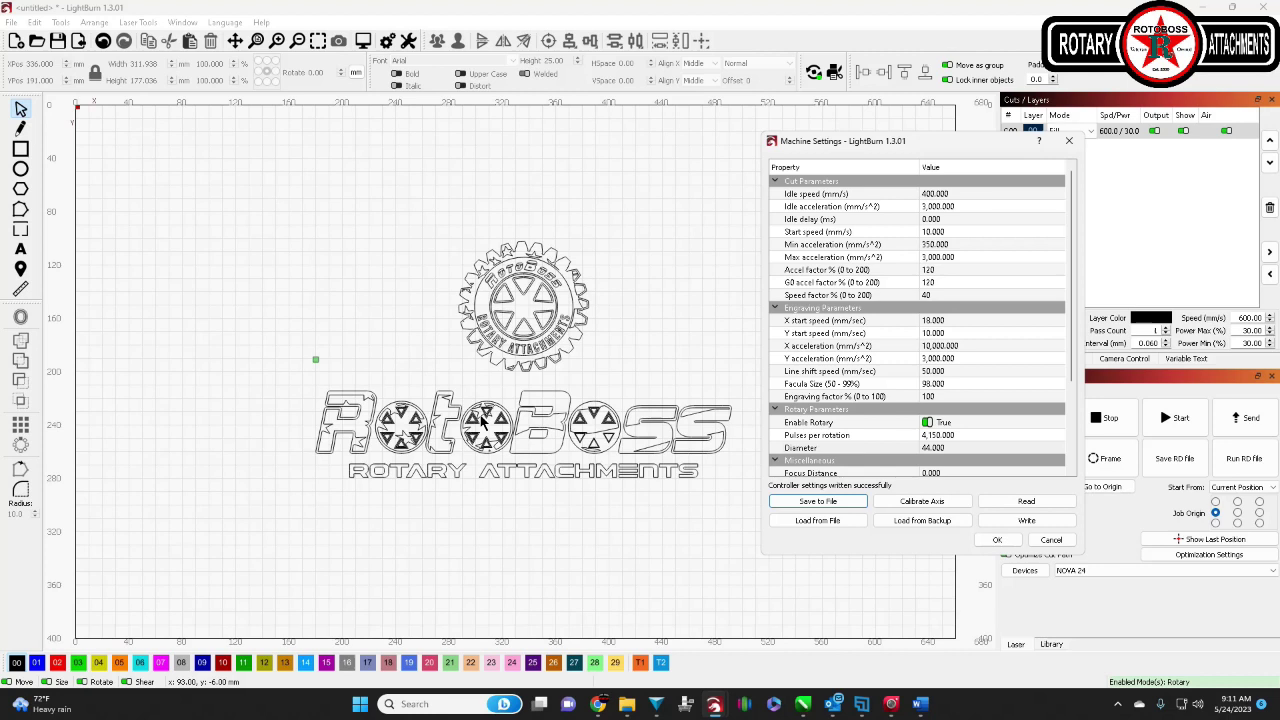
Load 30oz water bottle.lbset, then 15oz wine tumbler.lbset, ending at 4,000 pulses per rotation
click(813, 519)
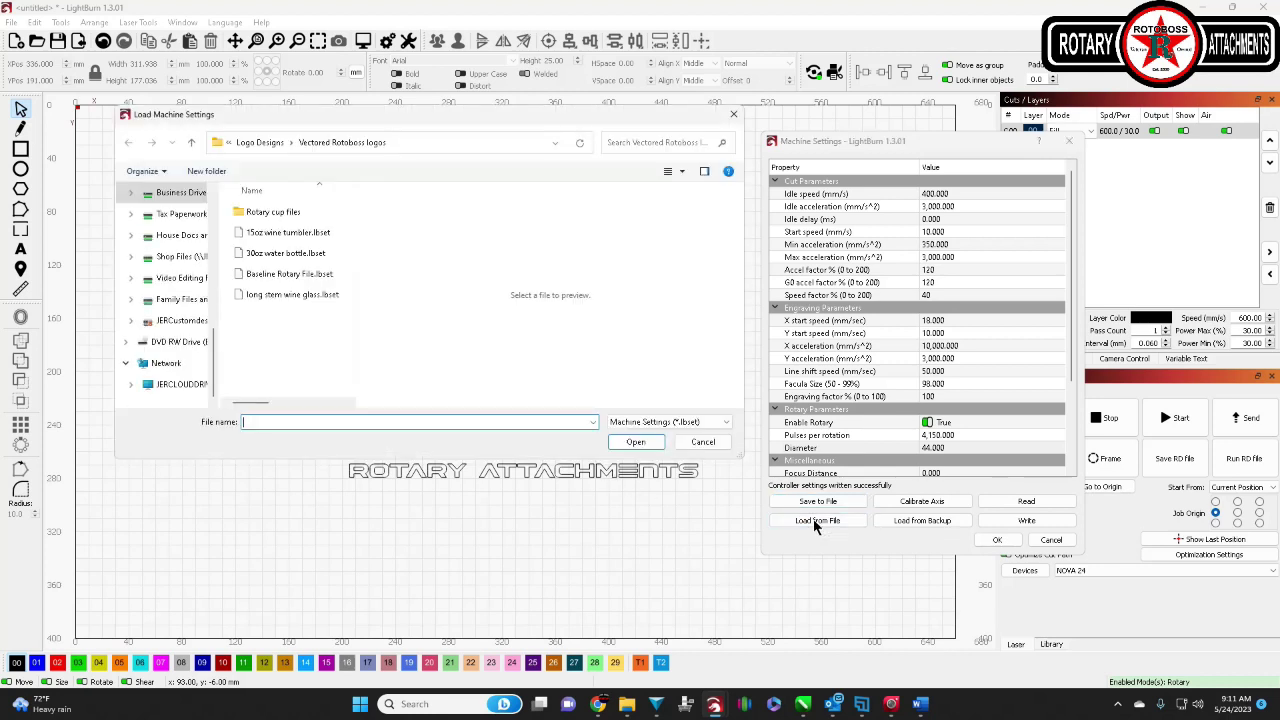
double_click(252, 256)
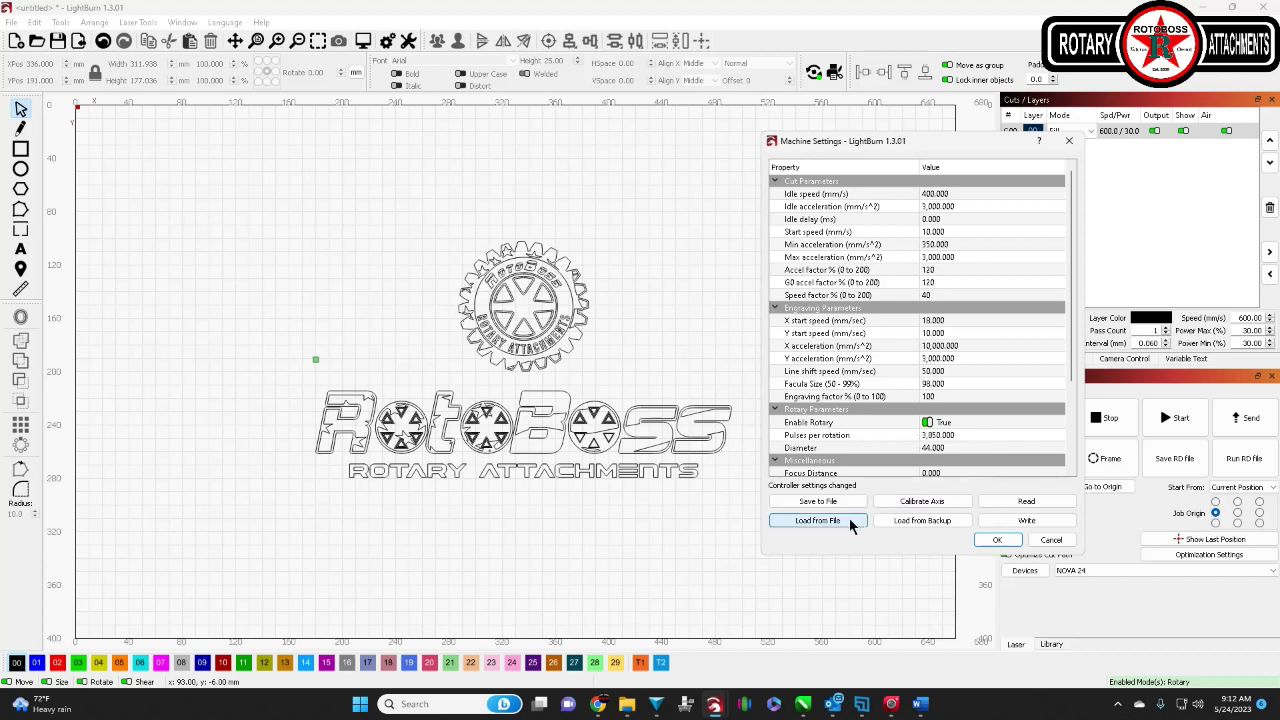
click(850, 523)
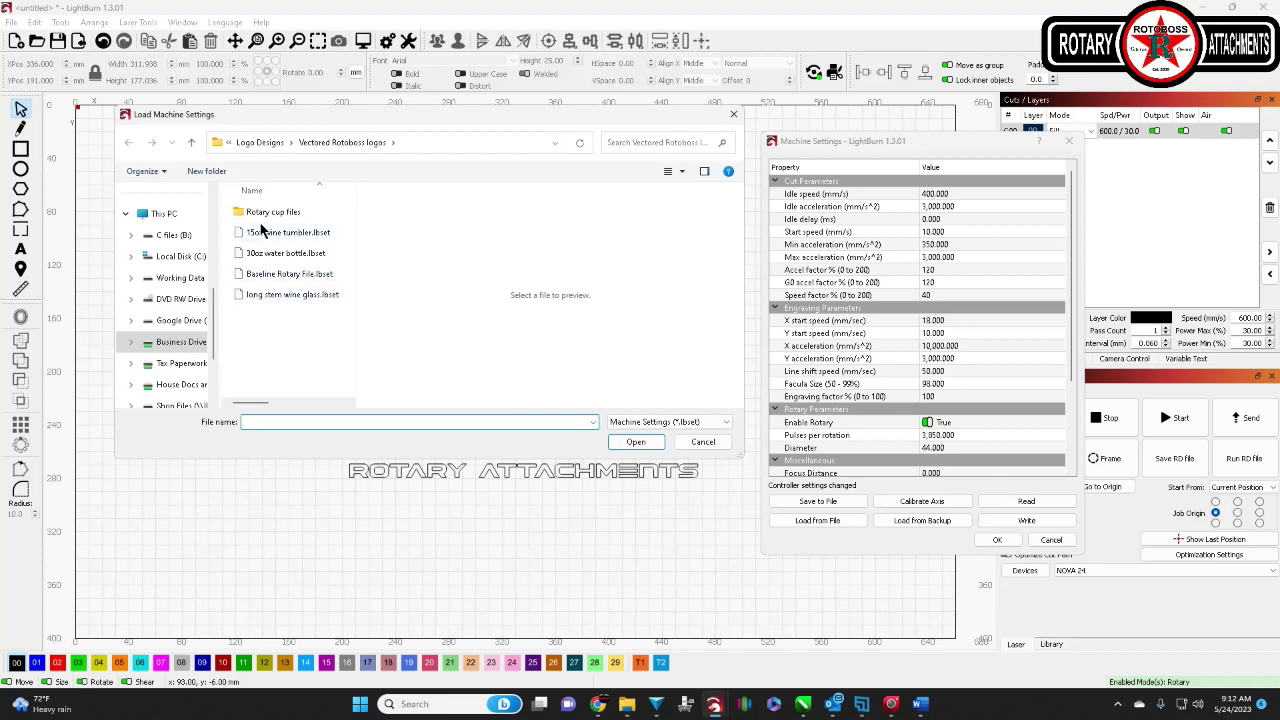
double_click(262, 234)
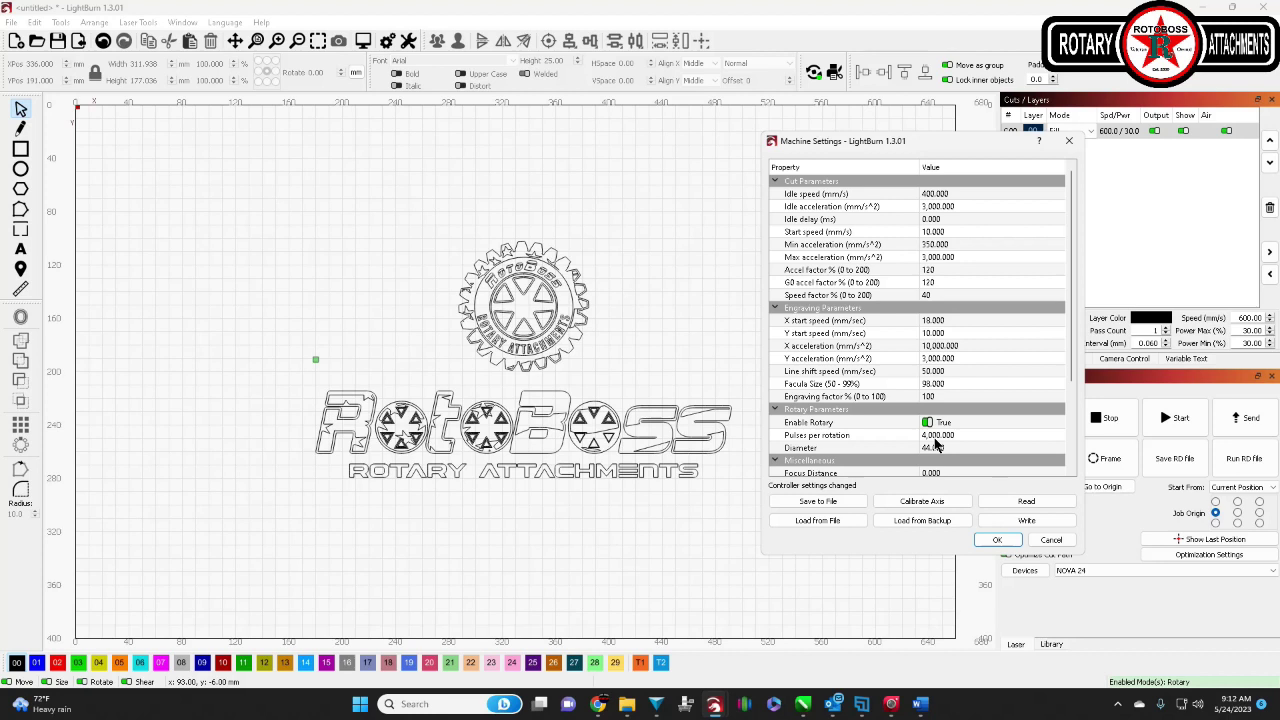
Save the current machine settings as '30oz polar wrap'
click(818, 501)
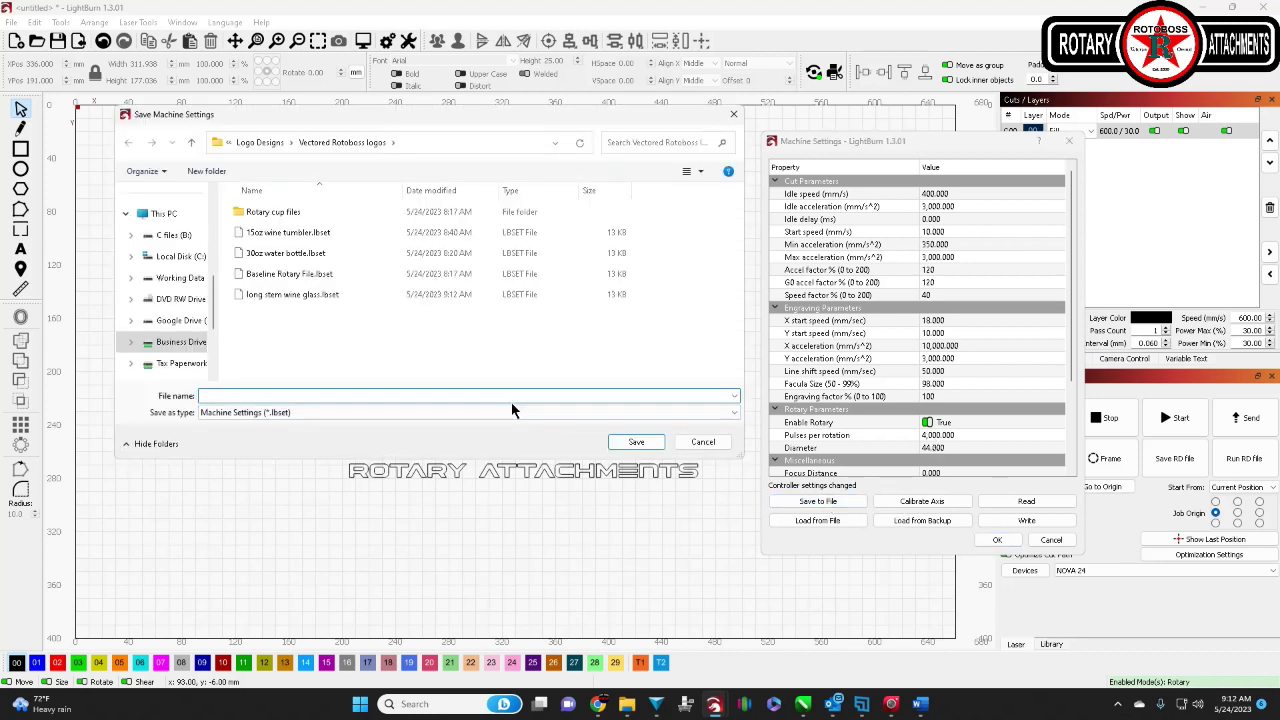
text(wrap)
key(Home)
text(30oz polar)
click(624, 448)
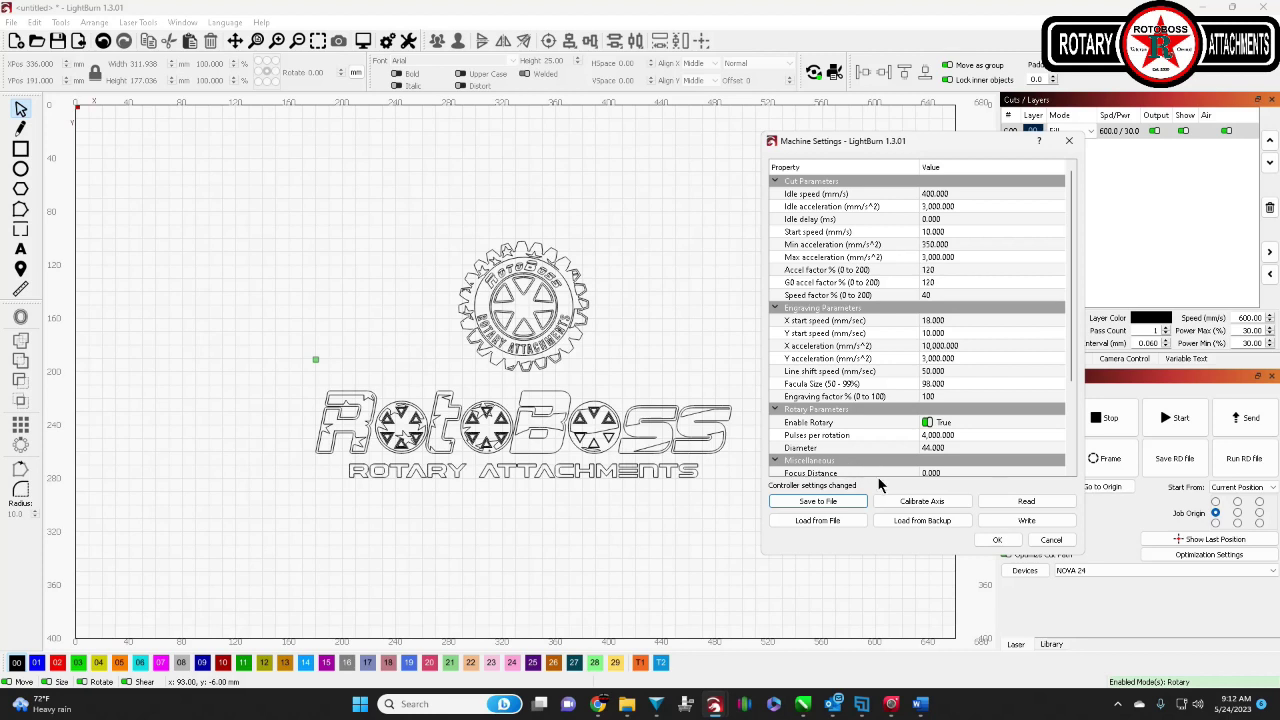
Load 30oz polar wrap.lbset back into Machine Settings
click(829, 522)
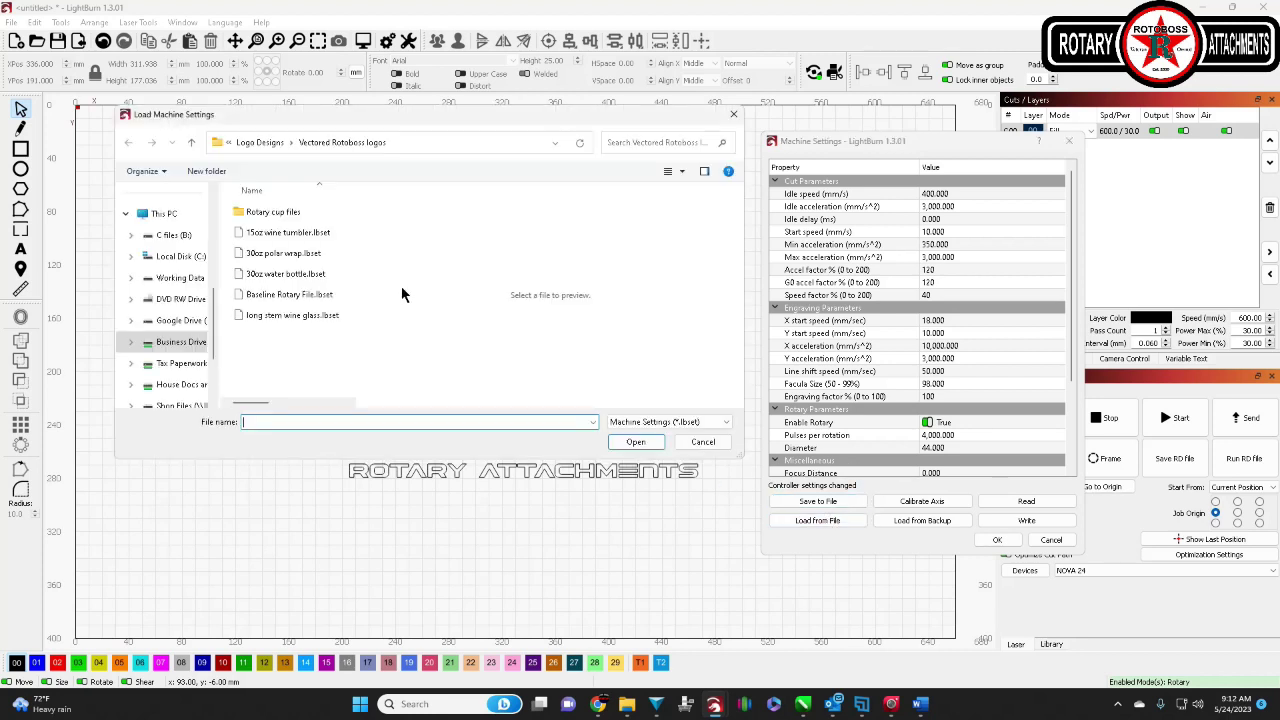
click(263, 262)
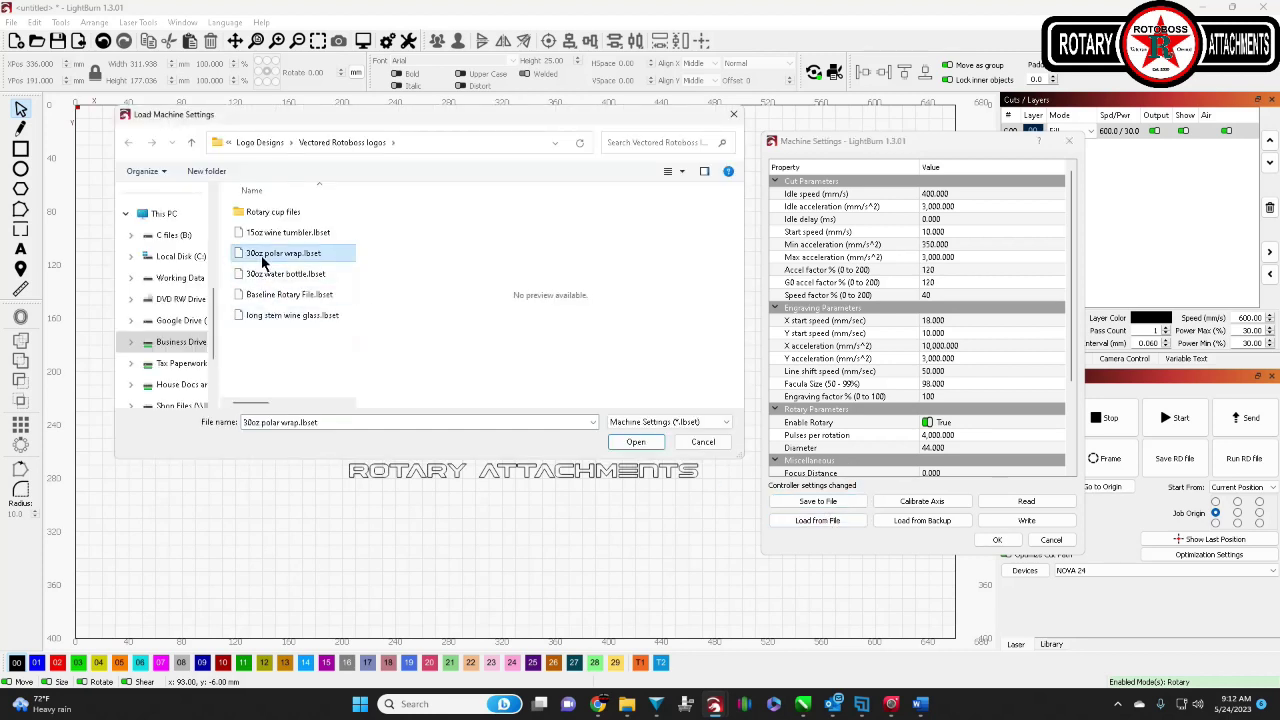
click(636, 443)
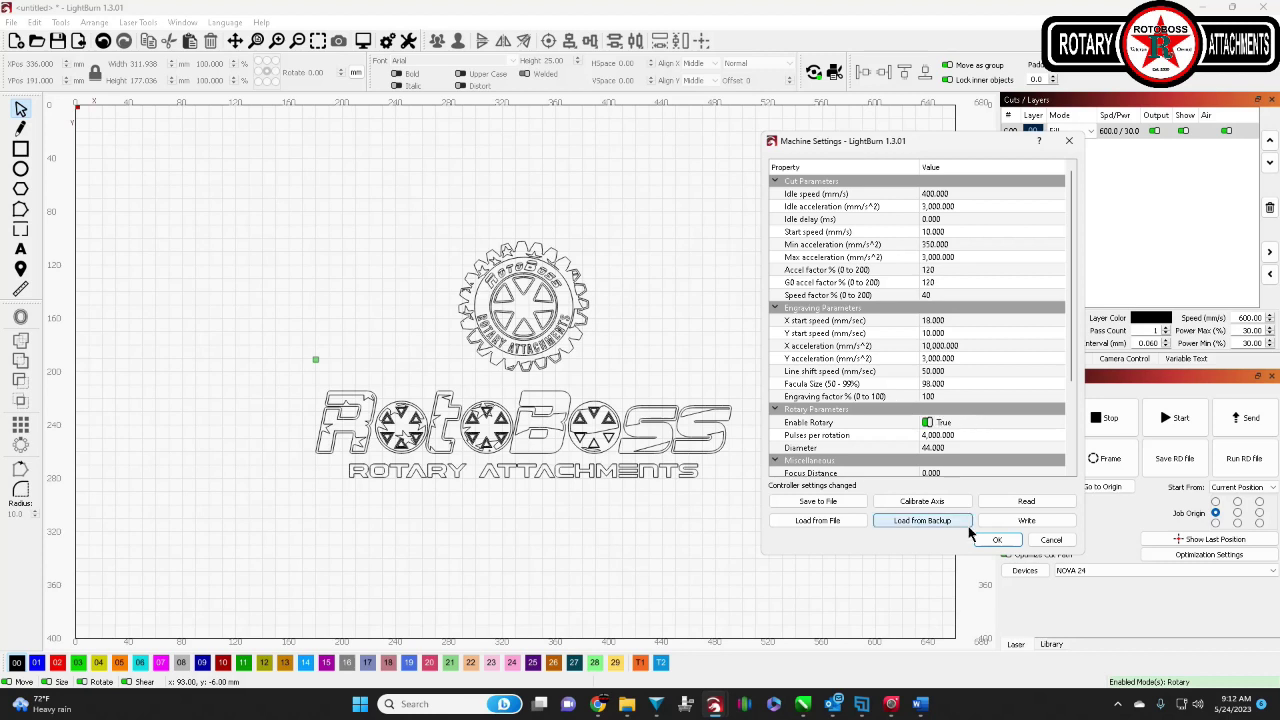
Load Baseline Rotary File.lbset (4,550 pulses per rotation), write it to the controller, and close Machine Settings
click(817, 519)
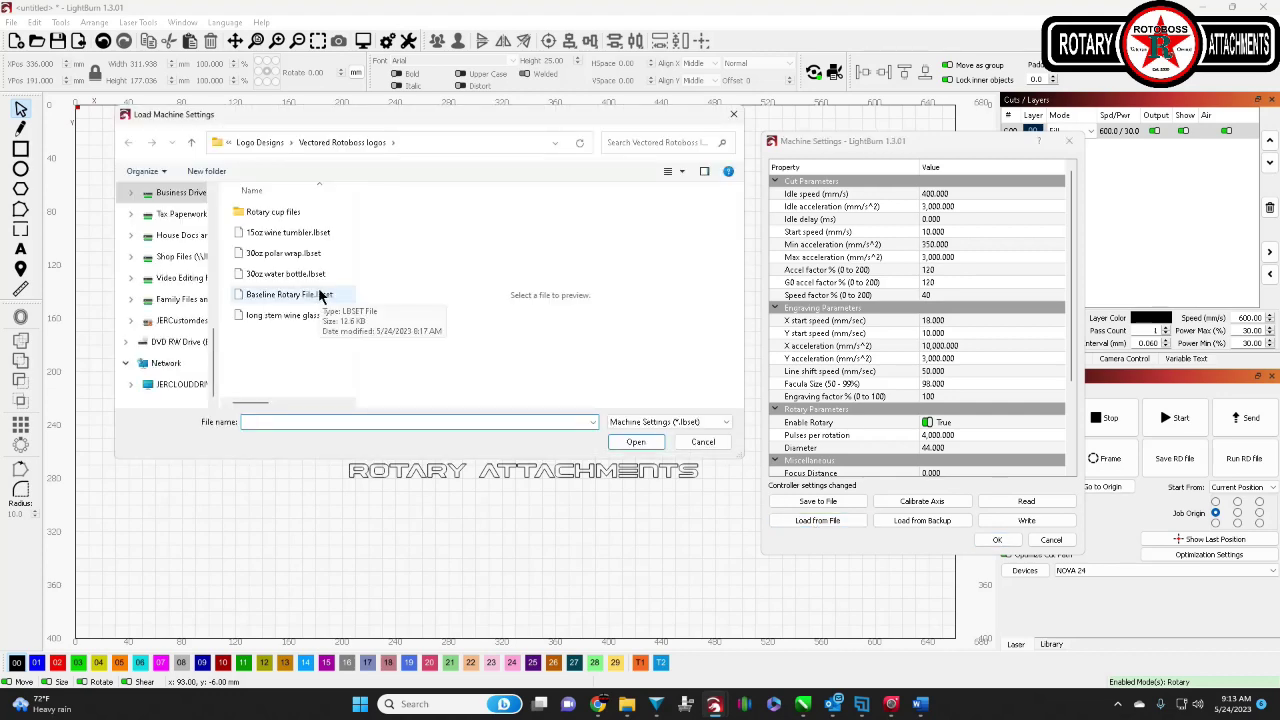
click(272, 300)
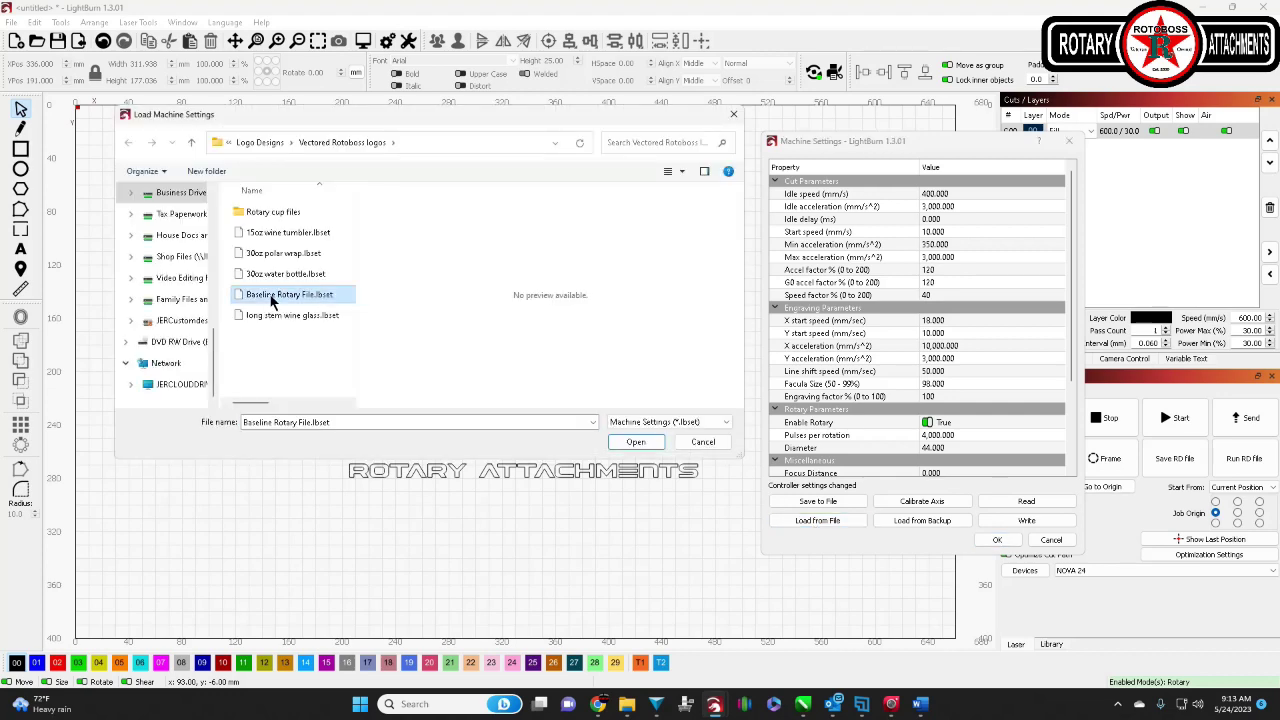
double_click(272, 298)
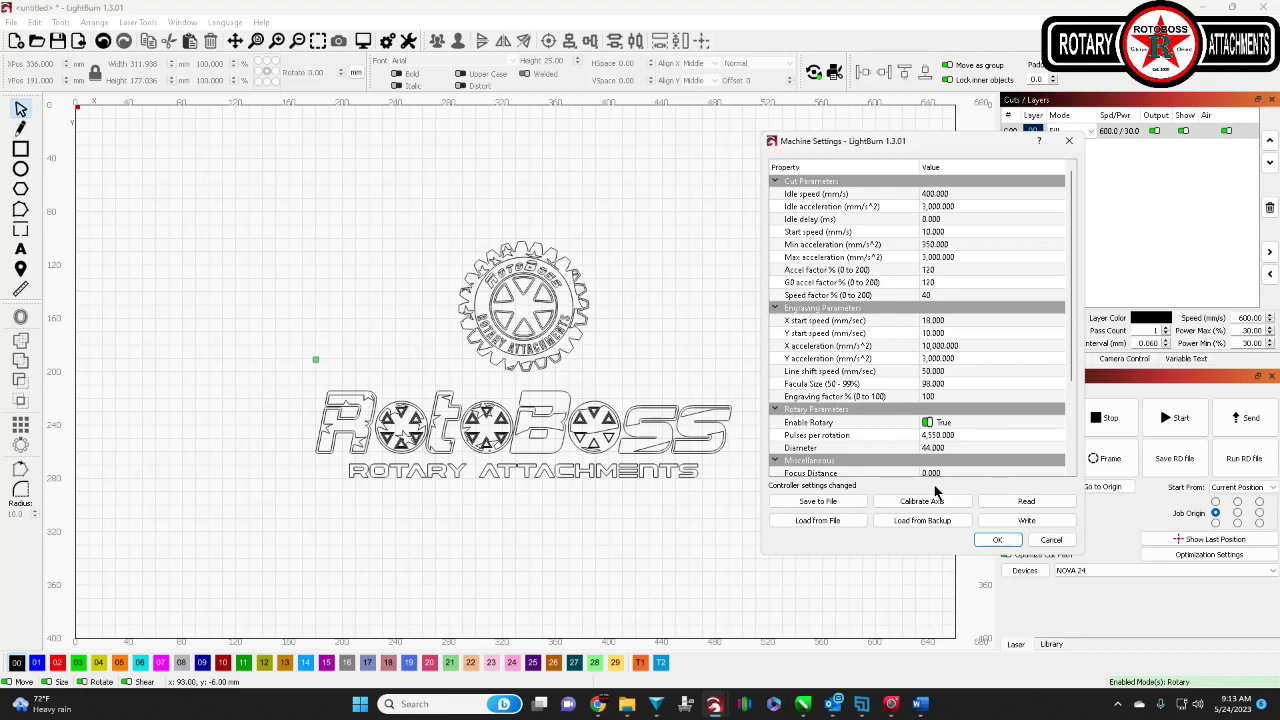
click(1026, 520)
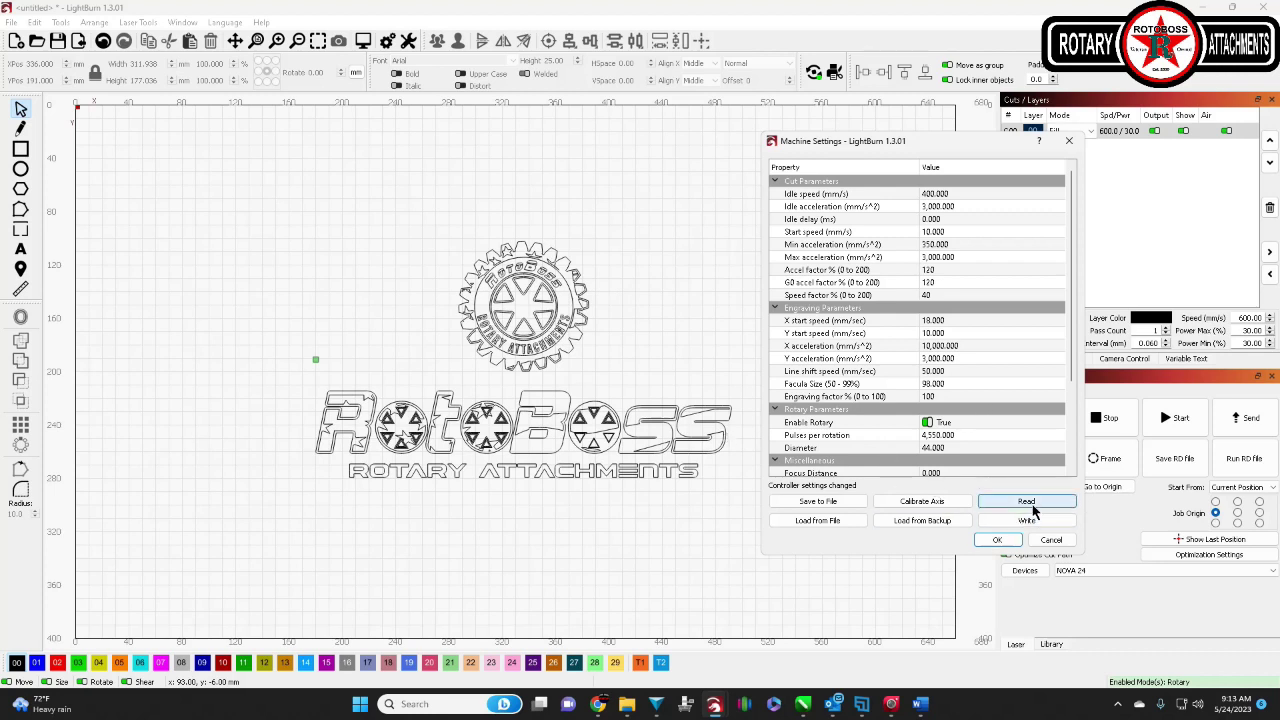
click(996, 540)
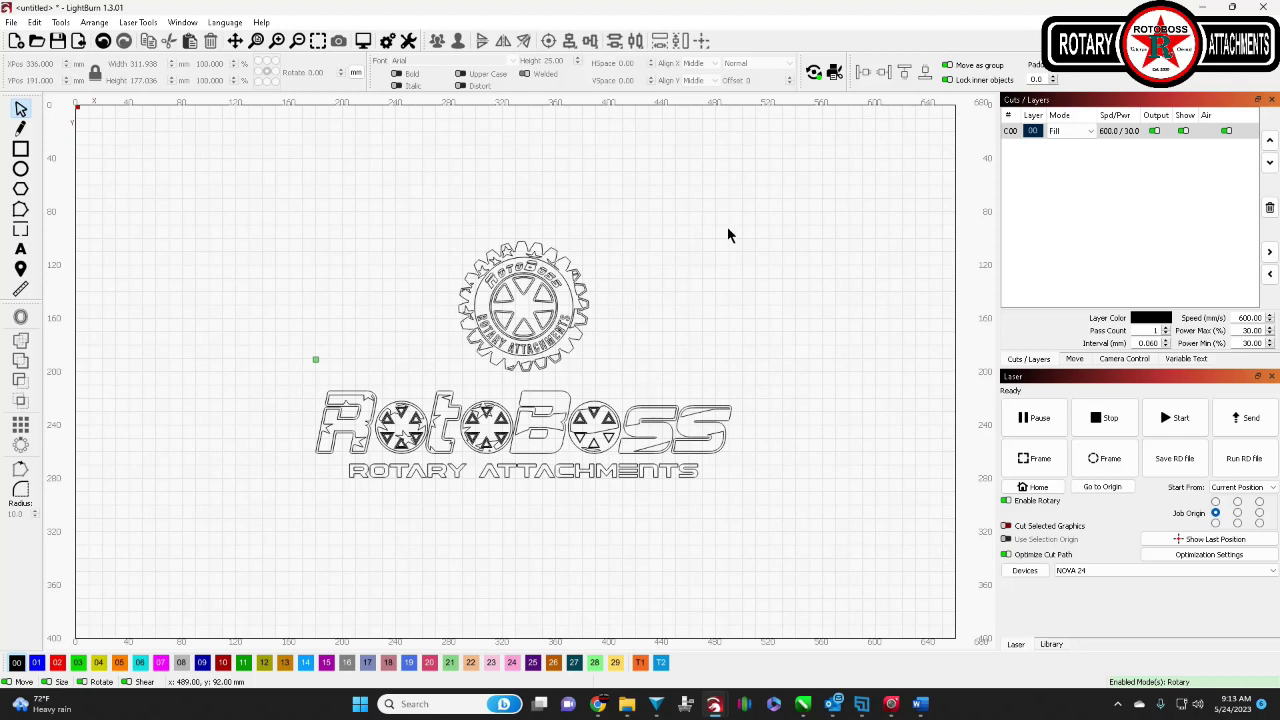
Reopen Machine Settings from the controller, confirm Pulses per rotation reads 4,550, and close without changes
click(35, 22)
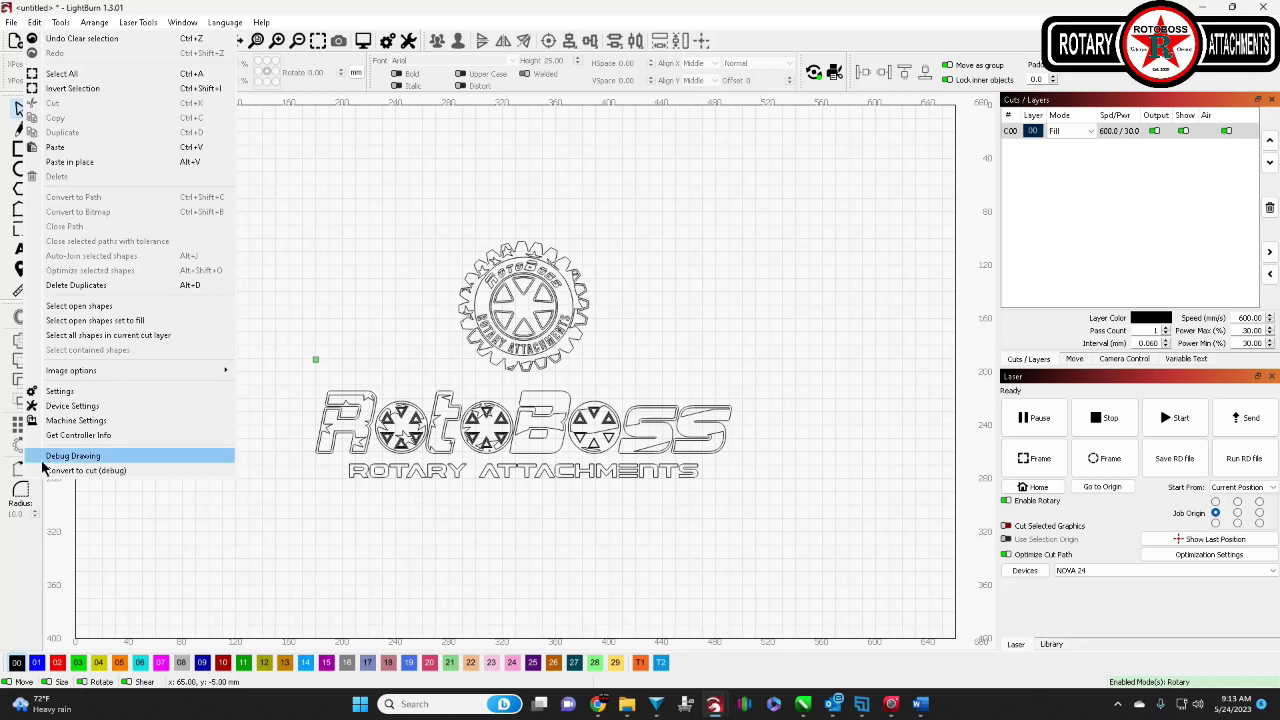
click(70, 424)
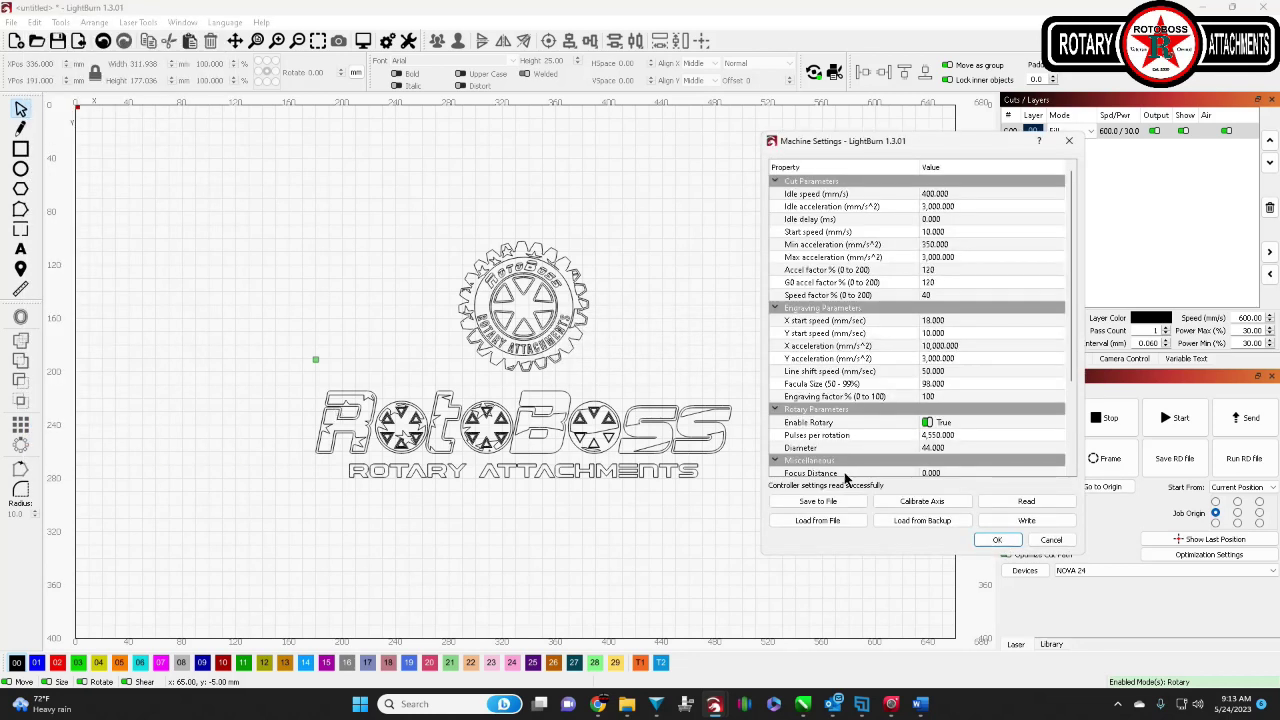
scroll(868, 430, down, 3)
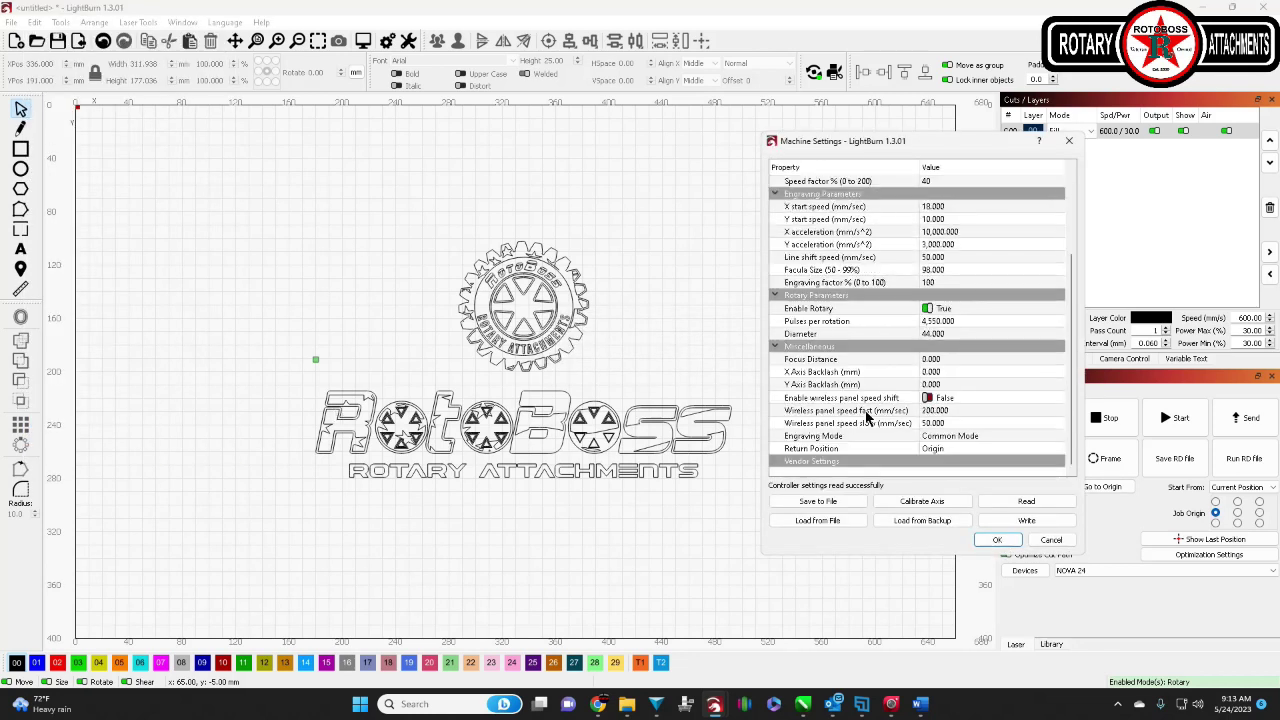
click(810, 463)
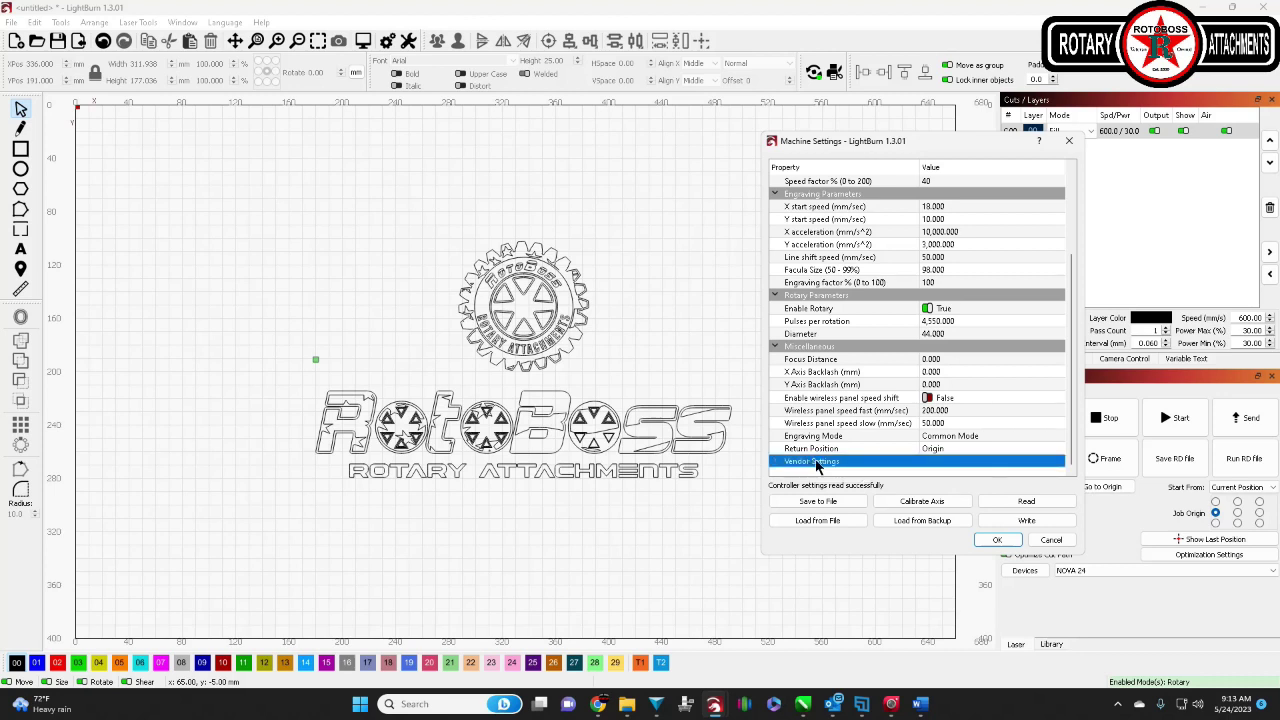
click(1053, 540)
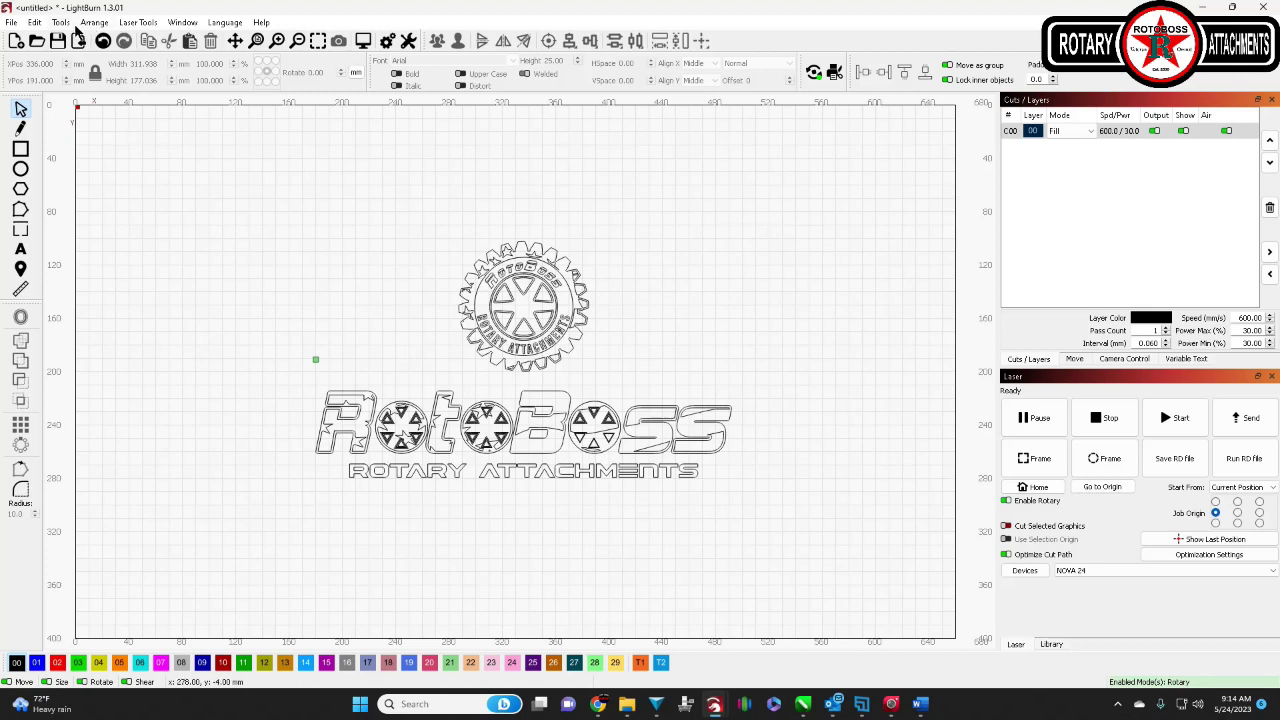
Open Rotary Setup, highlight the 276.460mm circumference, and cancel without changes
click(814, 72)
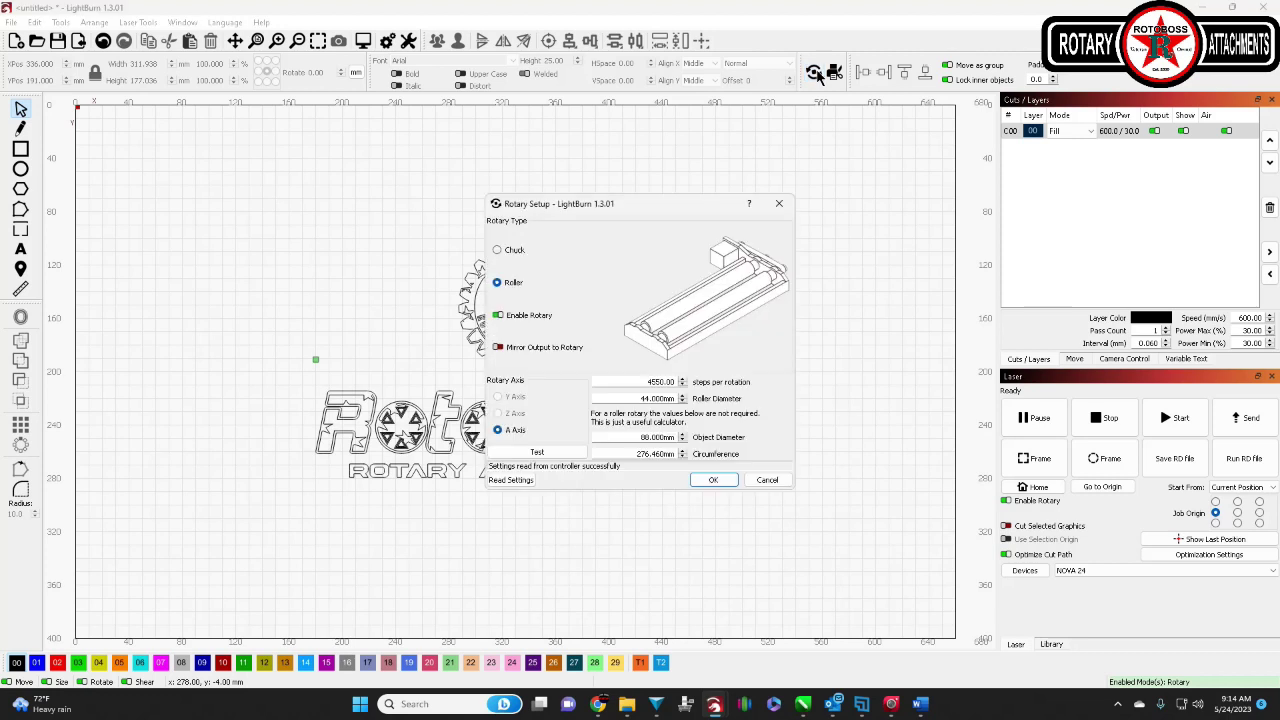
drag(633, 455, 684, 455)
click(766, 482)
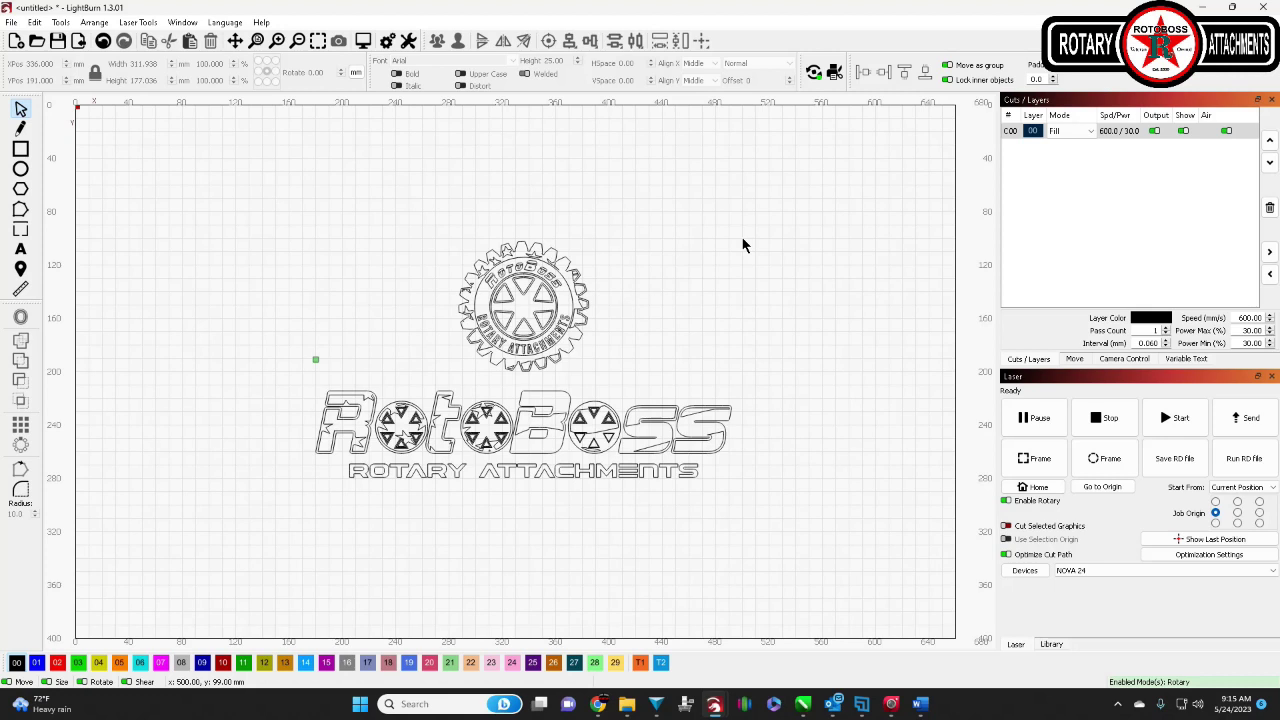
drag(742, 240, 305, 500)
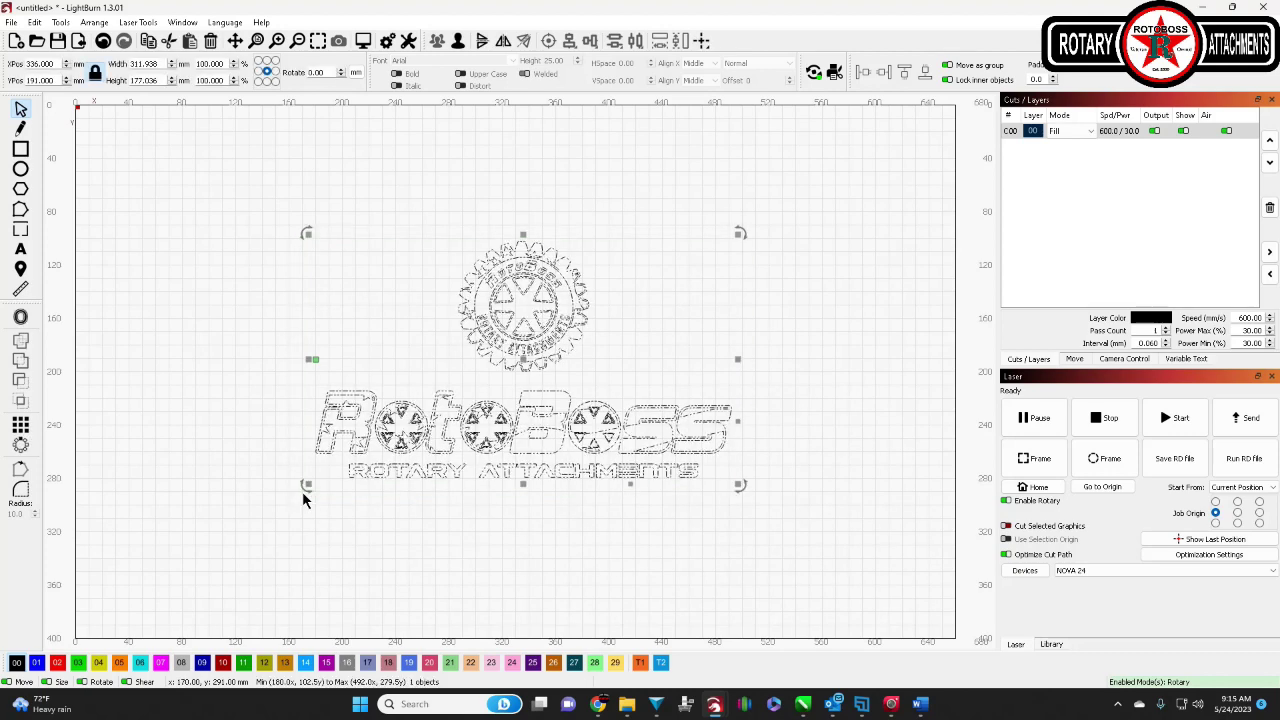
click(842, 292)
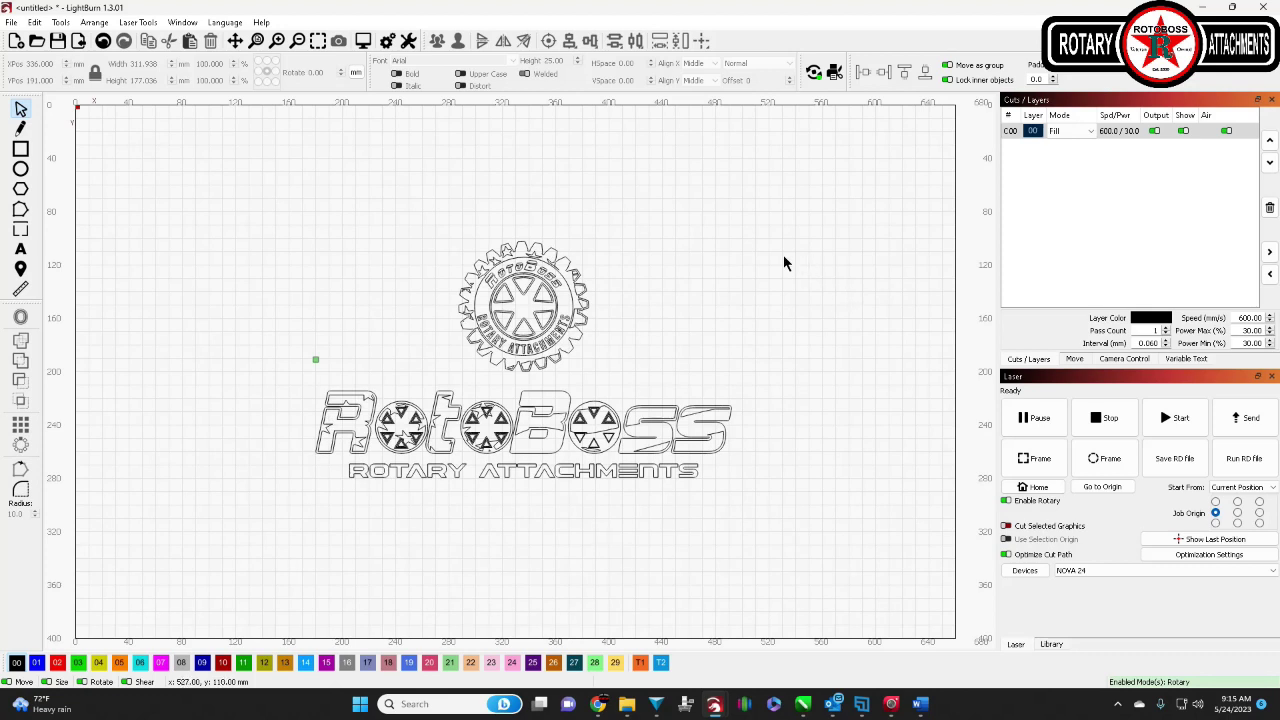